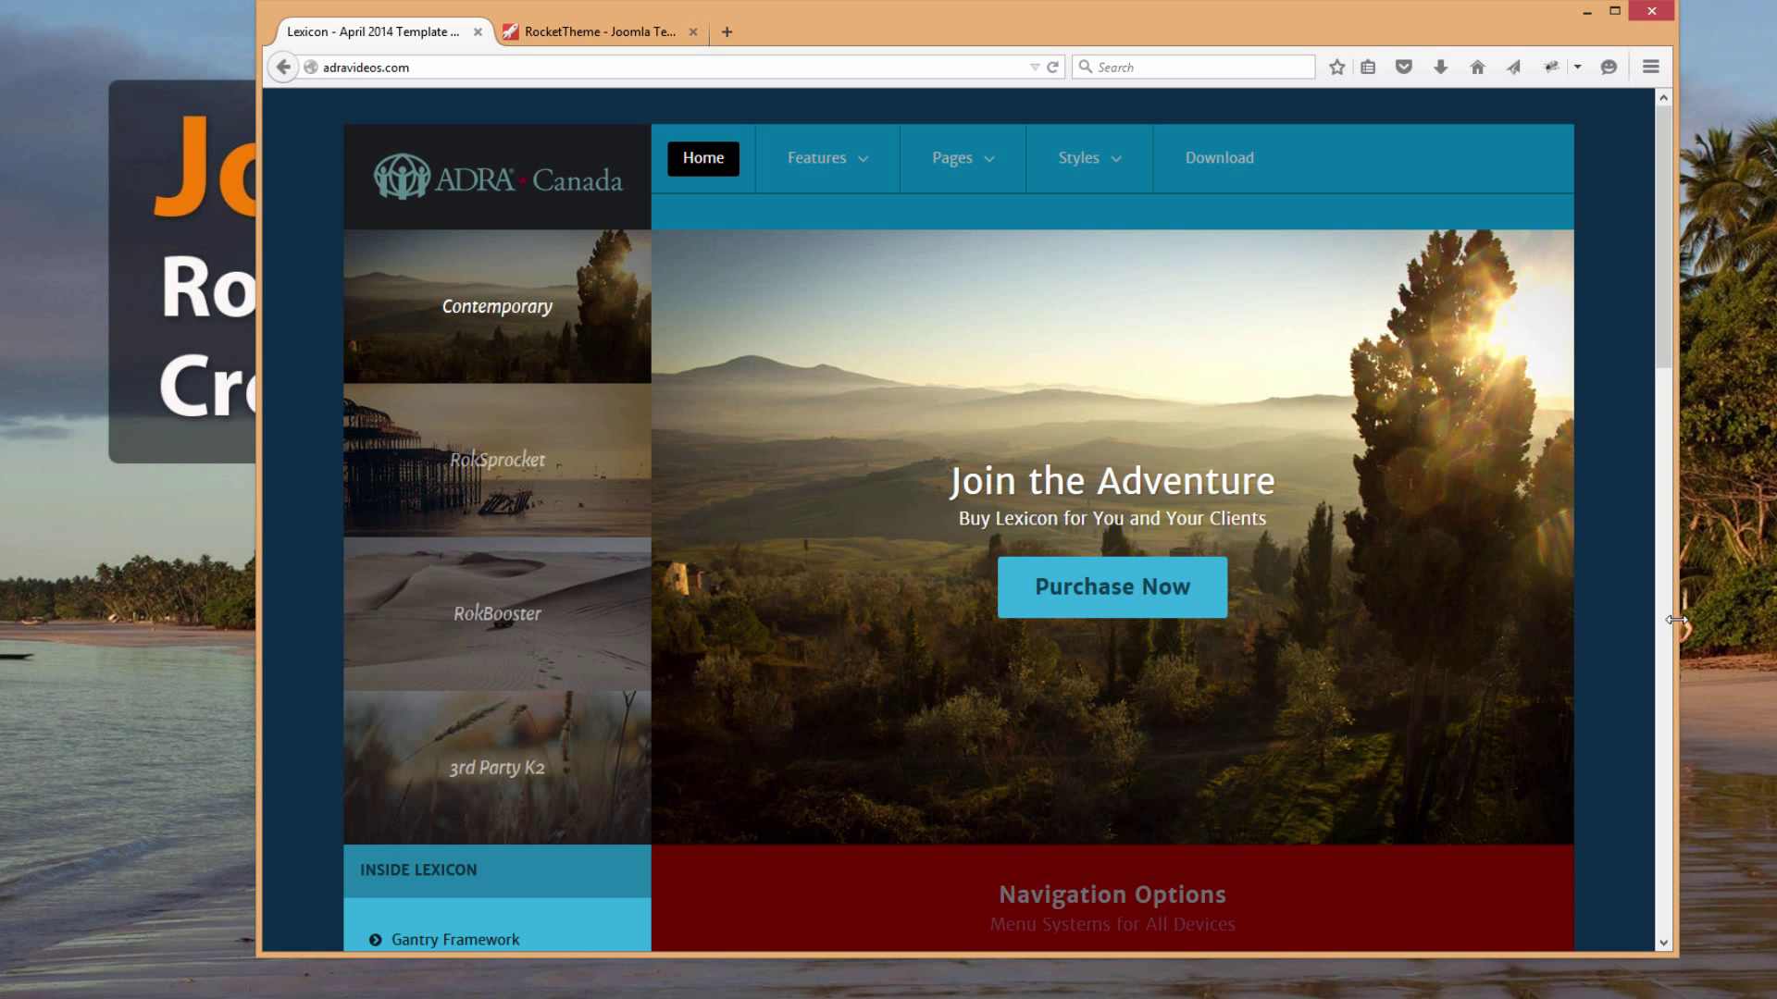
Narrow the browser window to check how the site responds at a smaller width.
{"action": "left_click_drag", "start_coordinate": [1676, 620], "coordinate": [1235, 672]}
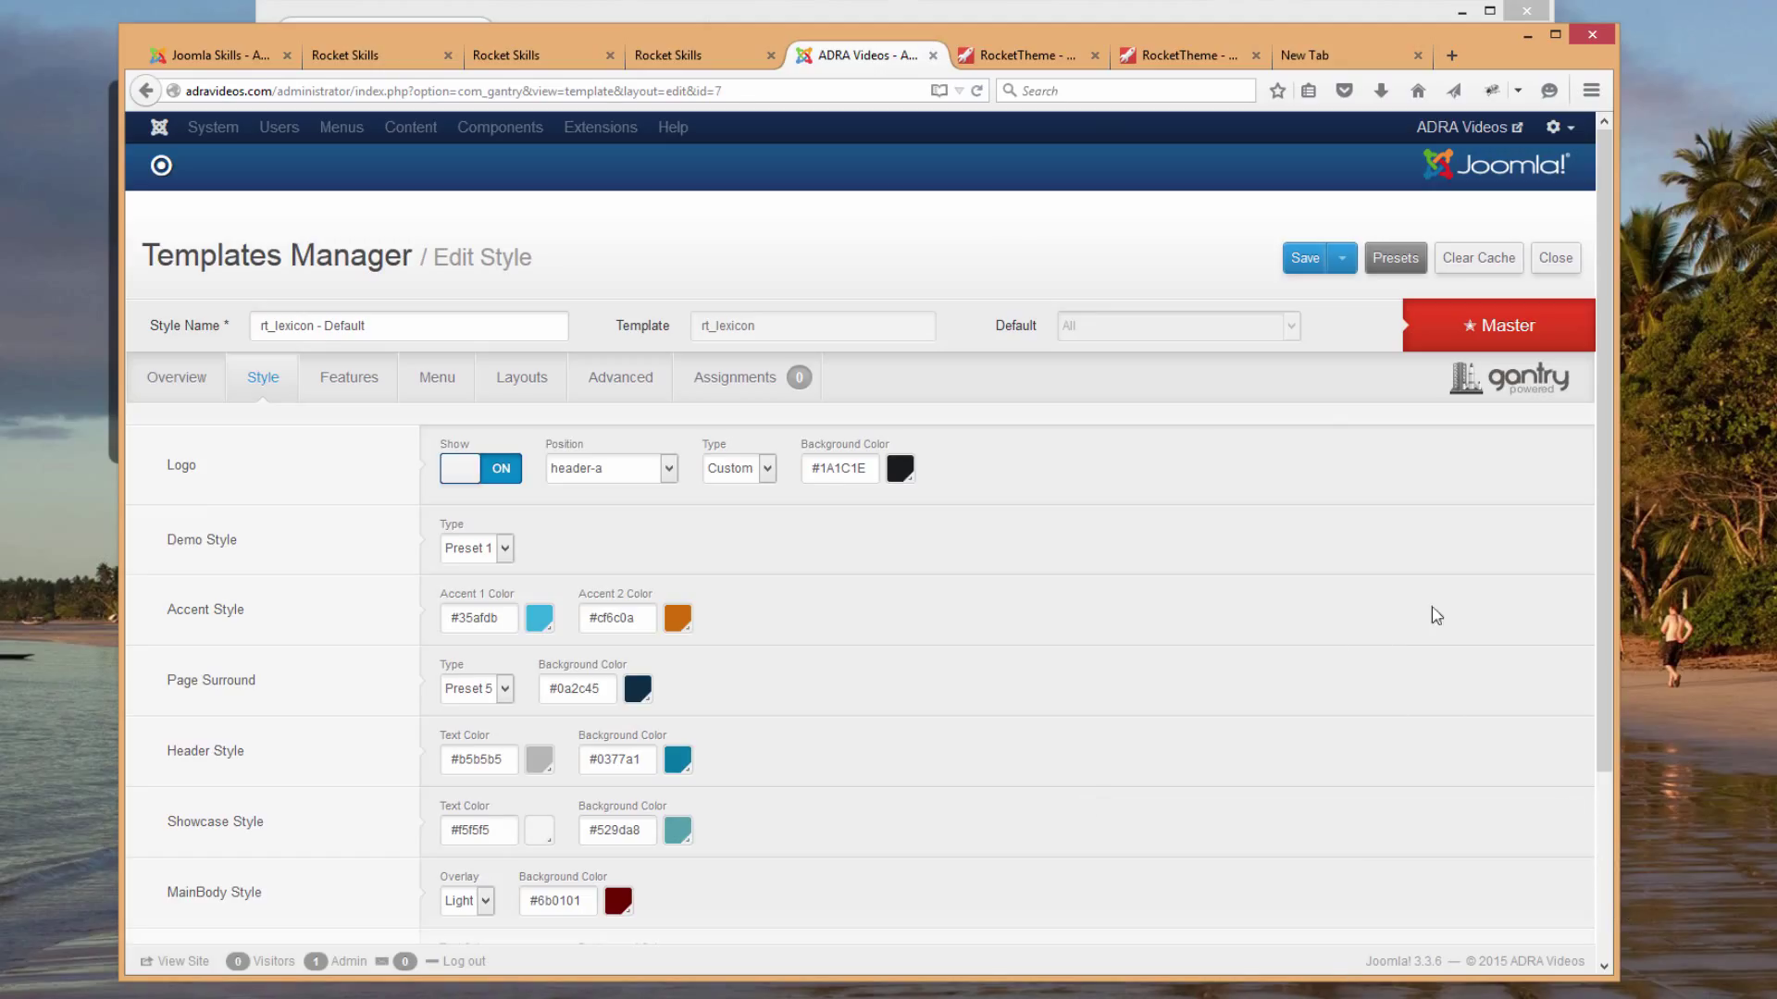
Read the RocketTheme forum thread 'Creating a responsive logo'.
{"action": "left_click", "coordinate": [1051, 63]}
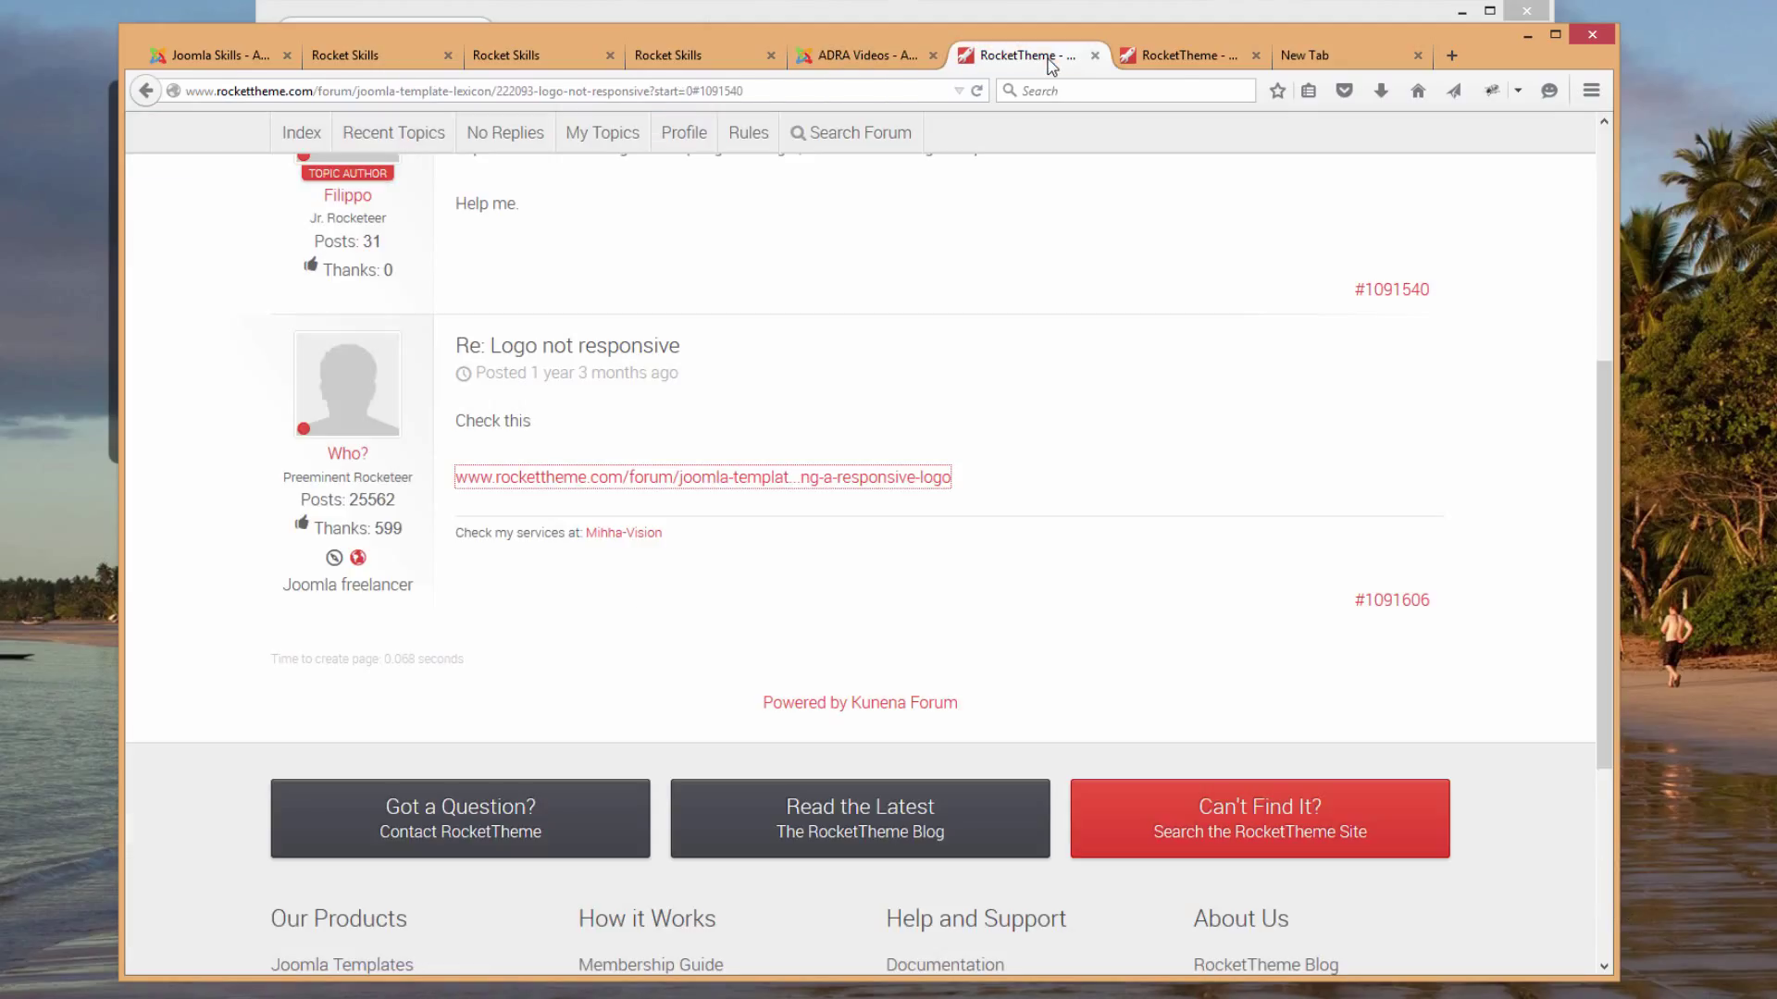
{"action": "left_click", "coordinate": [1180, 59]}
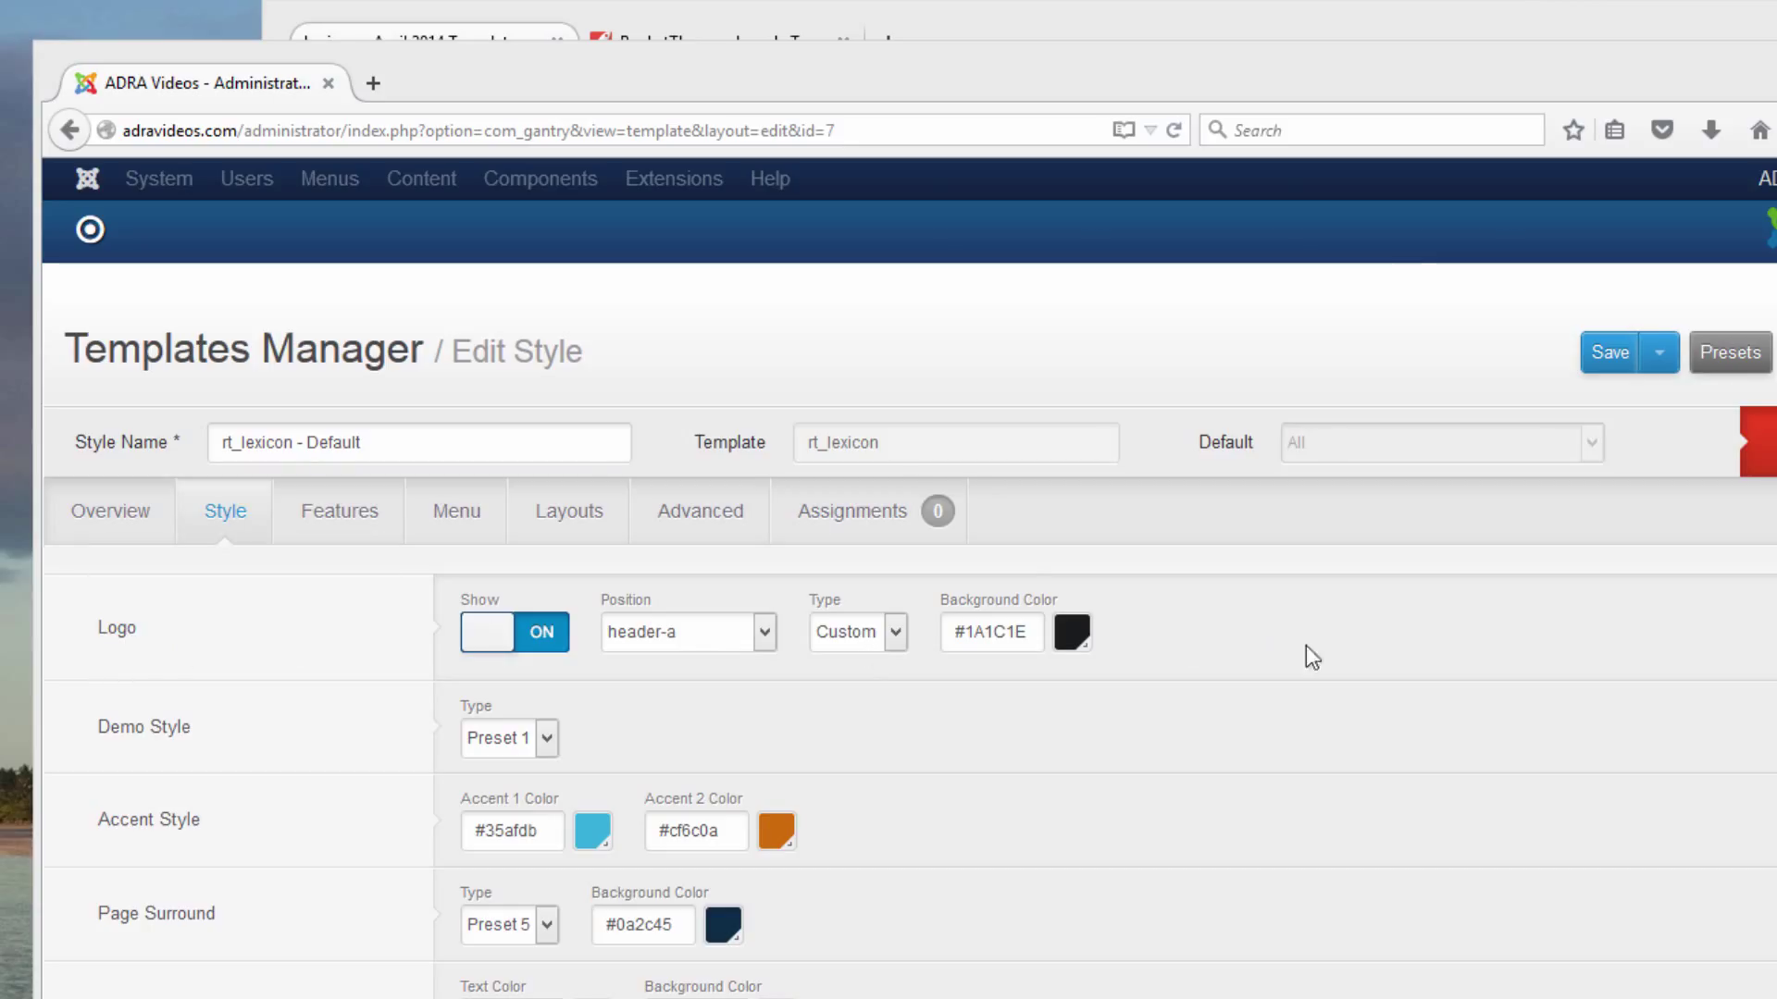
Set Logo Show to OFF in the rt_lexicon - Default style, save it, and close the editor.
{"action": "left_click", "coordinate": [483, 631]}
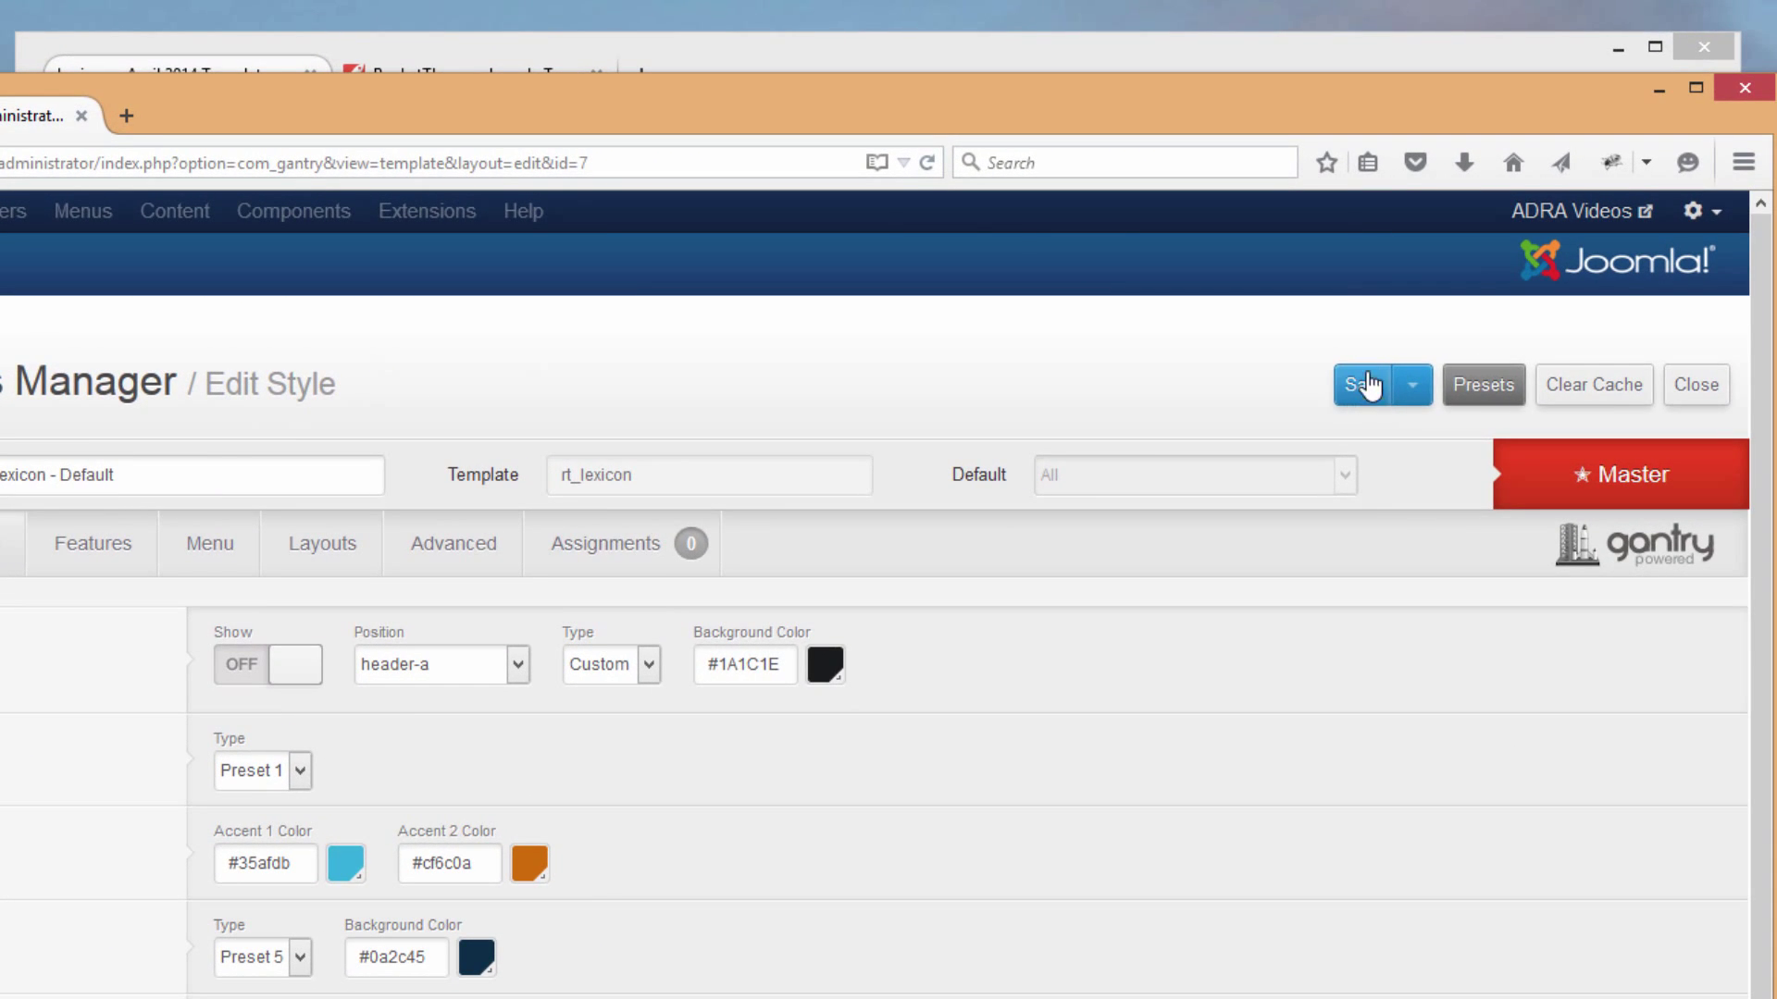
{"action": "left_click", "coordinate": [1369, 358]}
{"action": "left_click_drag", "start_coordinate": [1397, 105], "coordinate": [239, 343]}
{"action": "key", "text": "super+Down"}
{"action": "left_click", "coordinate": [941, 122]}
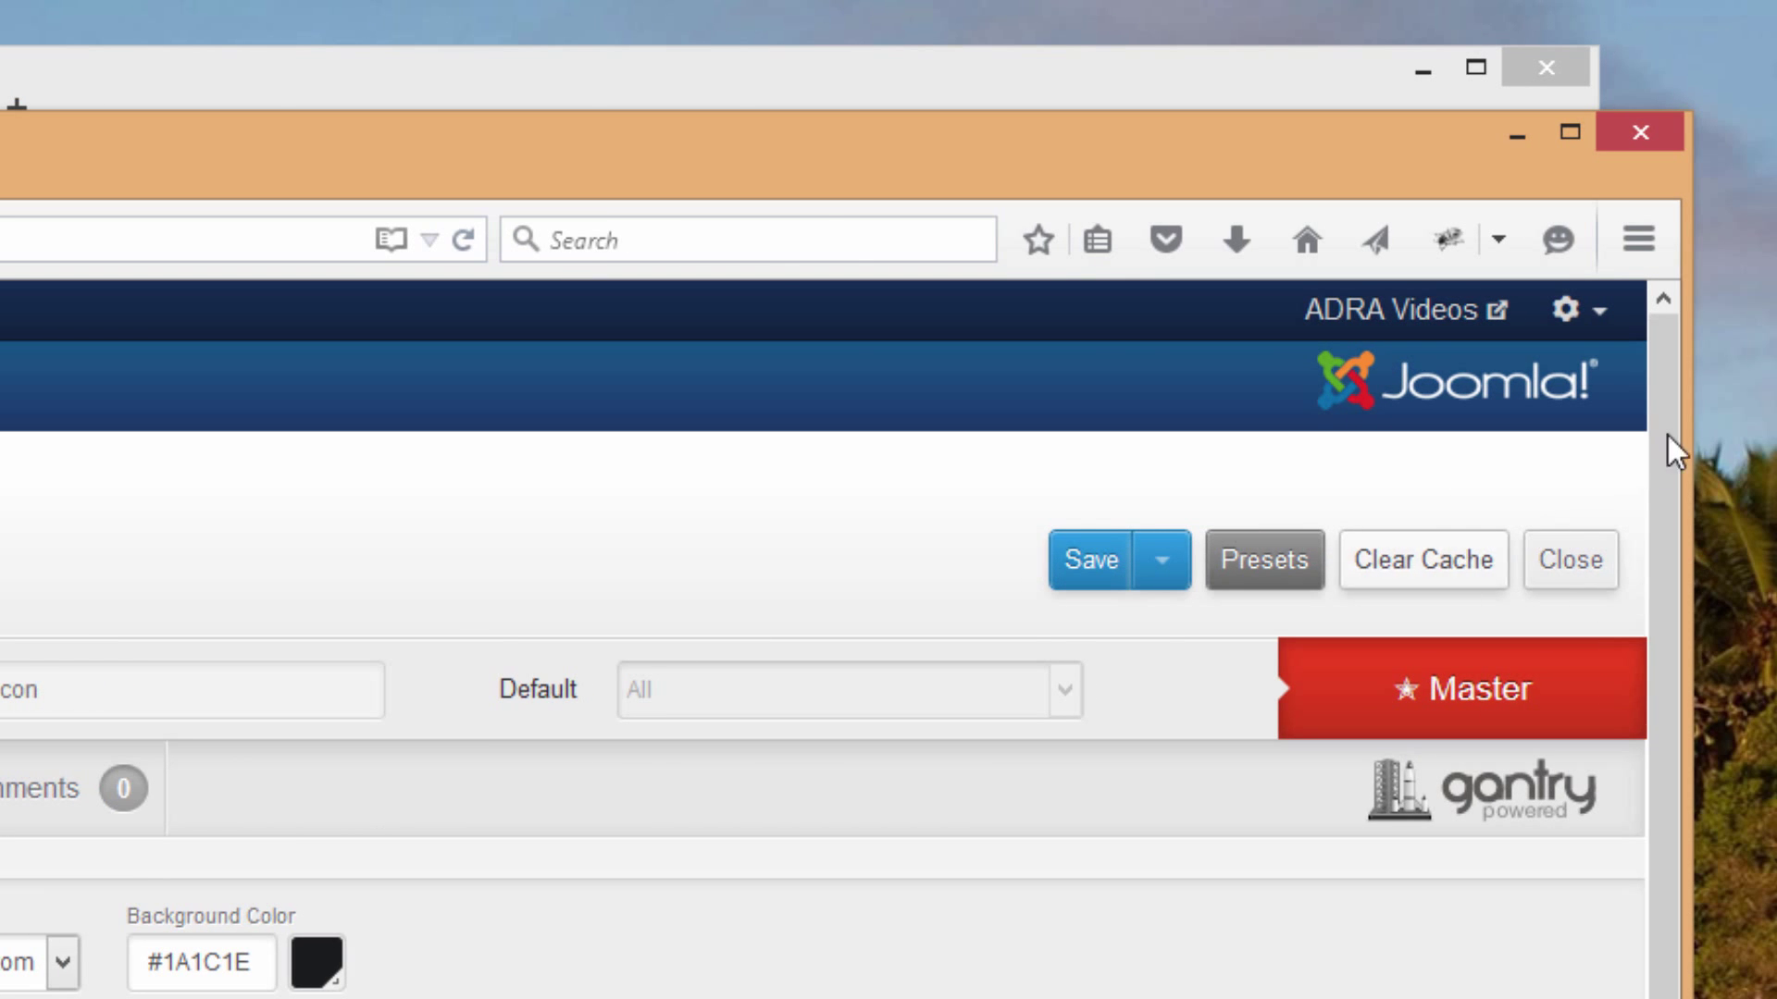
{"action": "left_click", "coordinate": [1577, 581]}
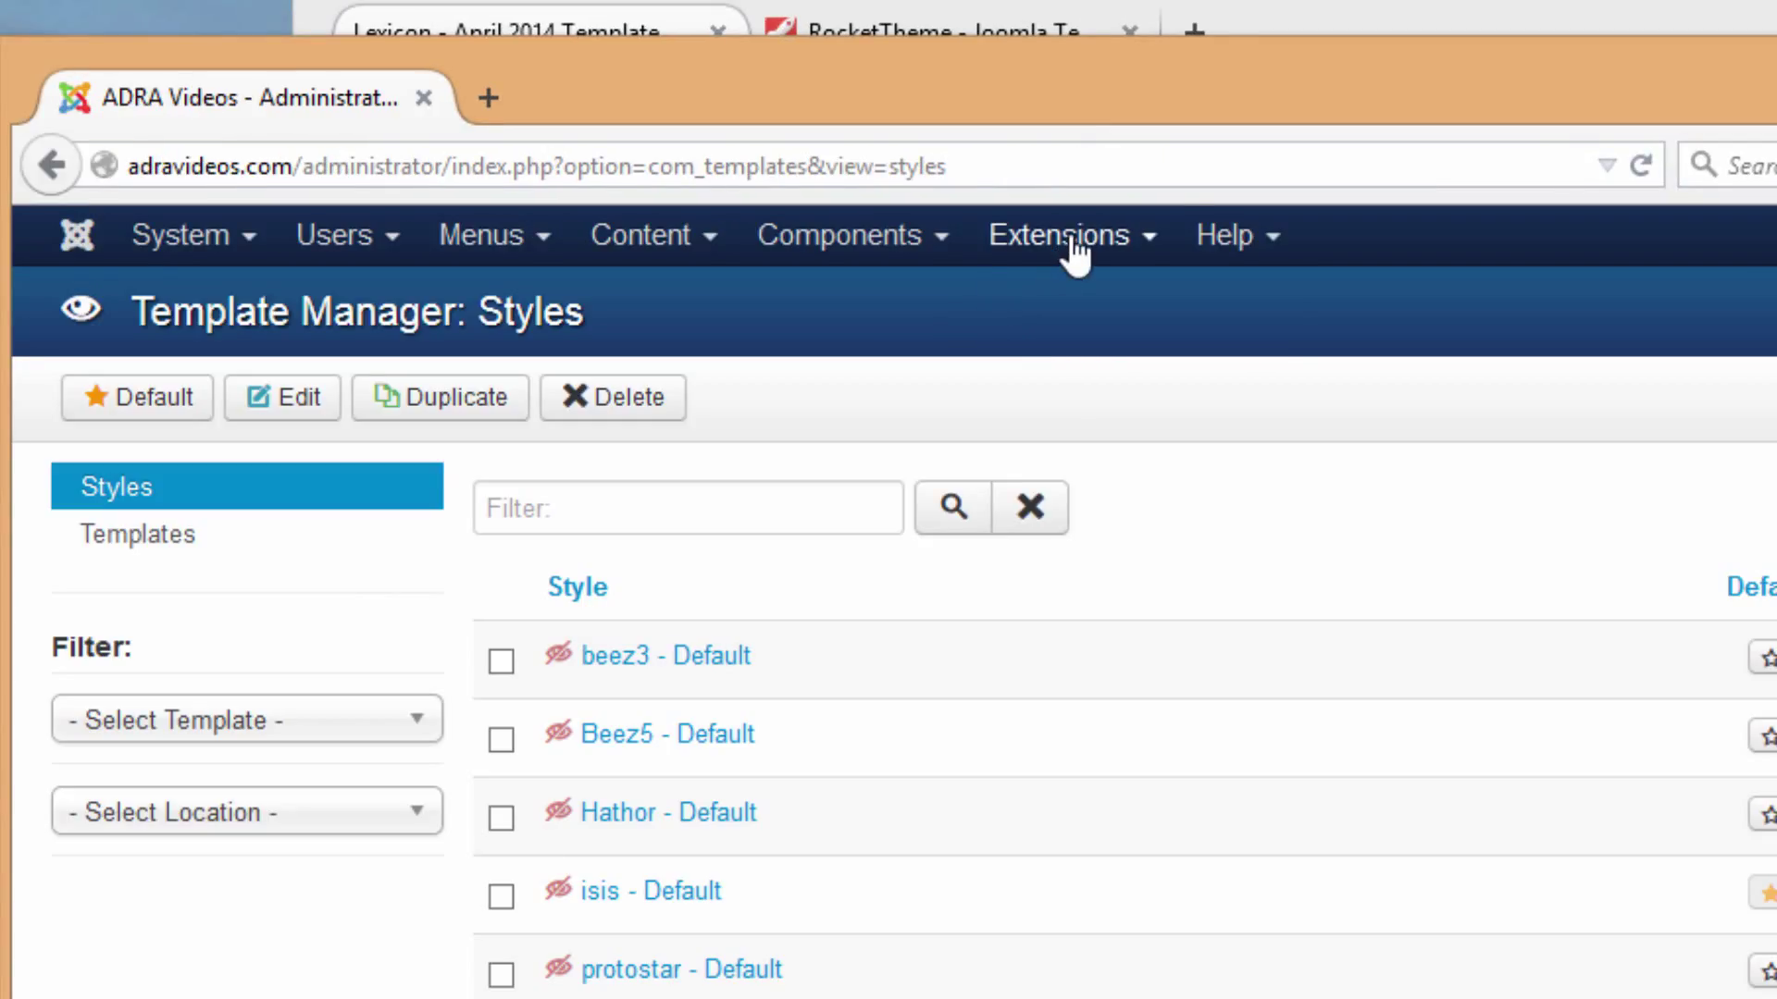
Create a new Custom HTML module in Module Manager and switch to the source code editor.
{"action": "left_click", "coordinate": [1073, 243]}
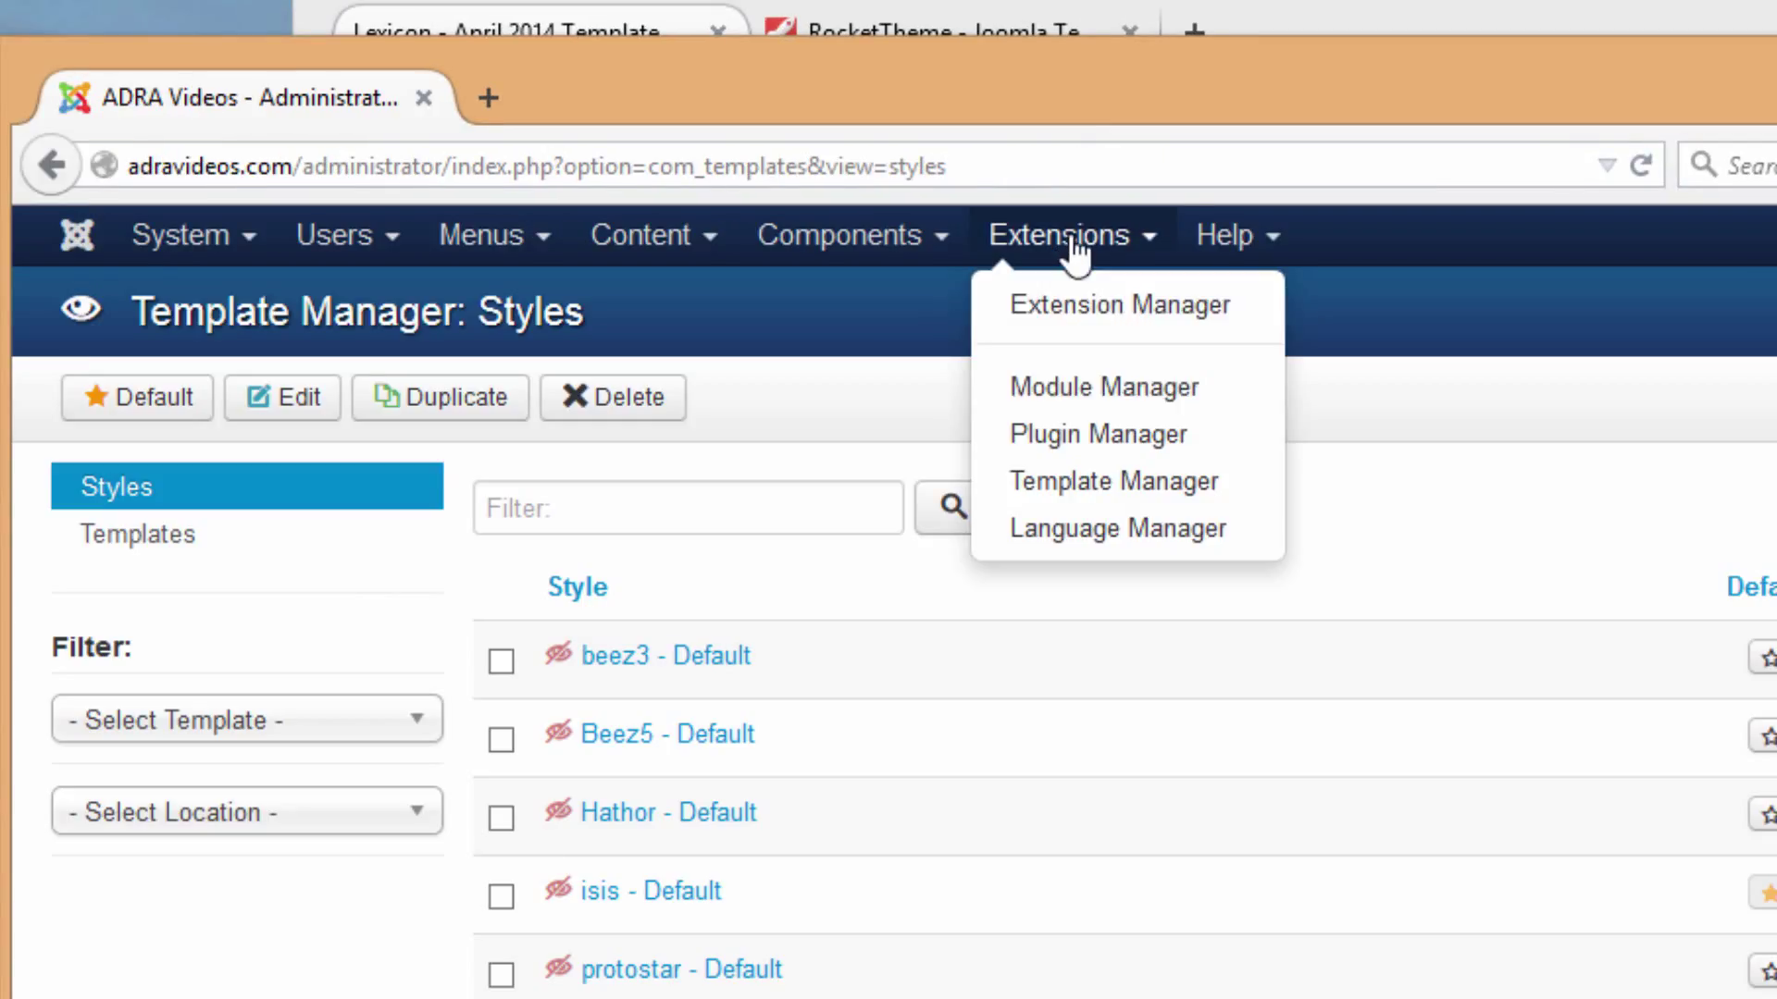
{"action": "left_click", "coordinate": [1072, 389]}
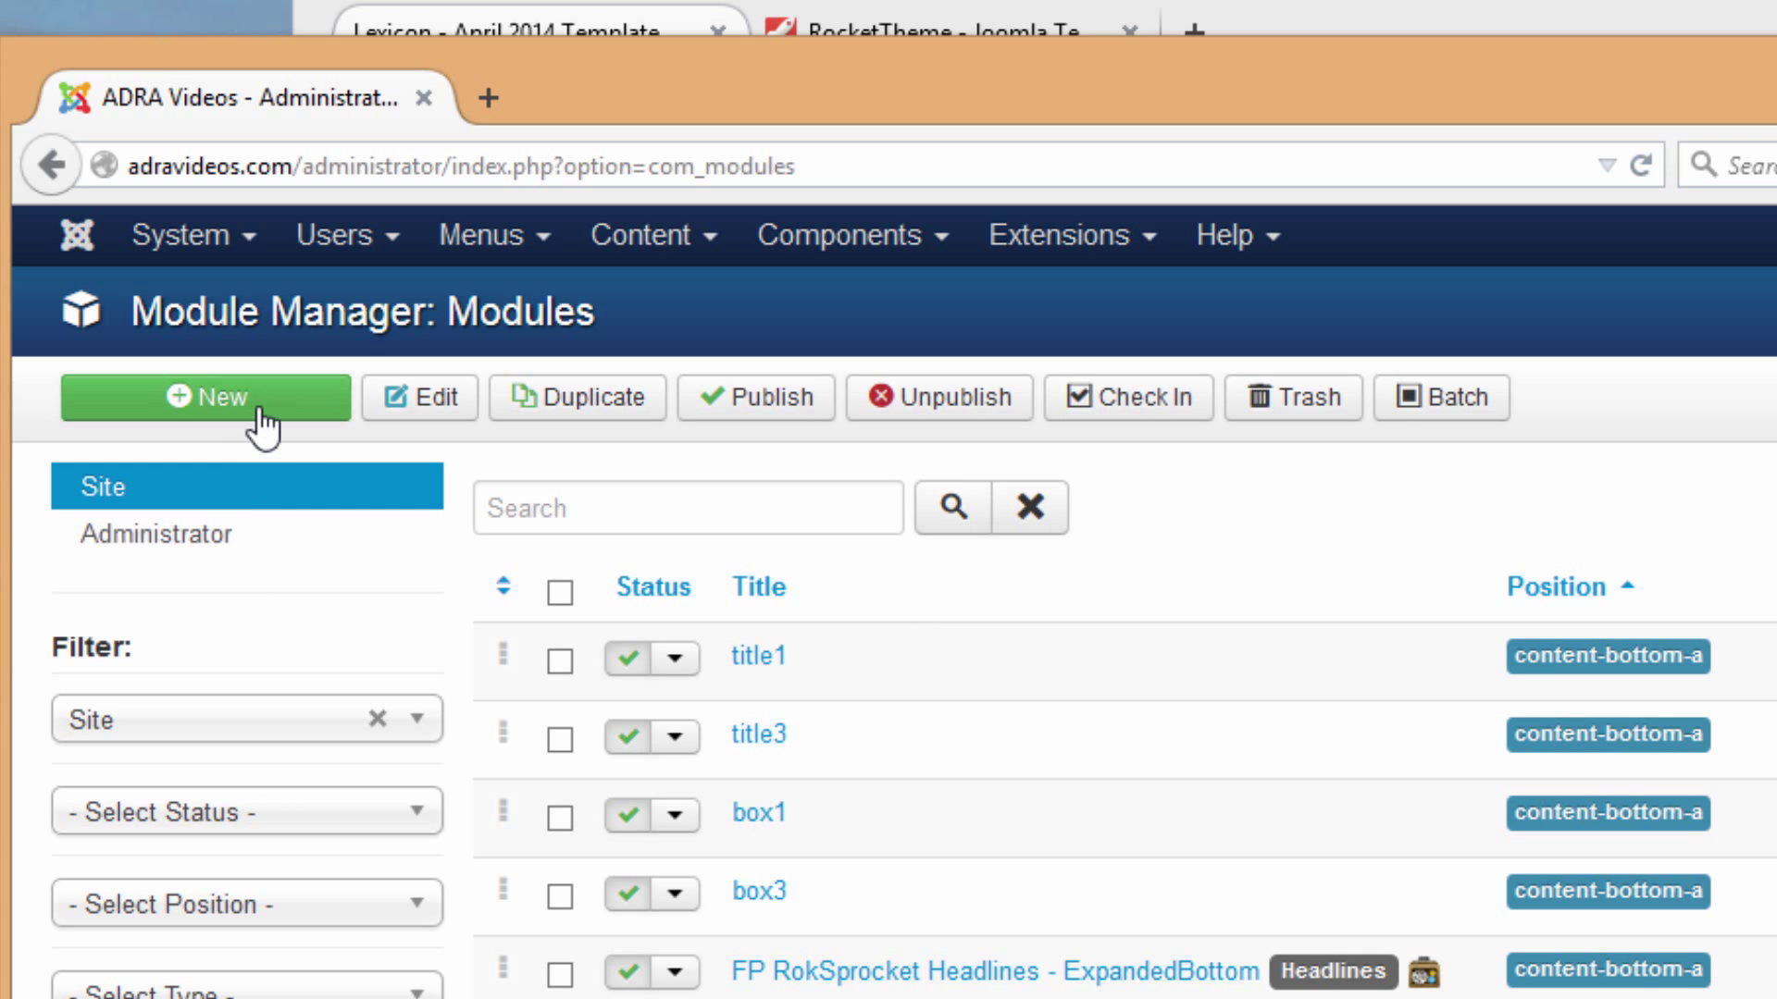
{"action": "left_click", "coordinate": [266, 425]}
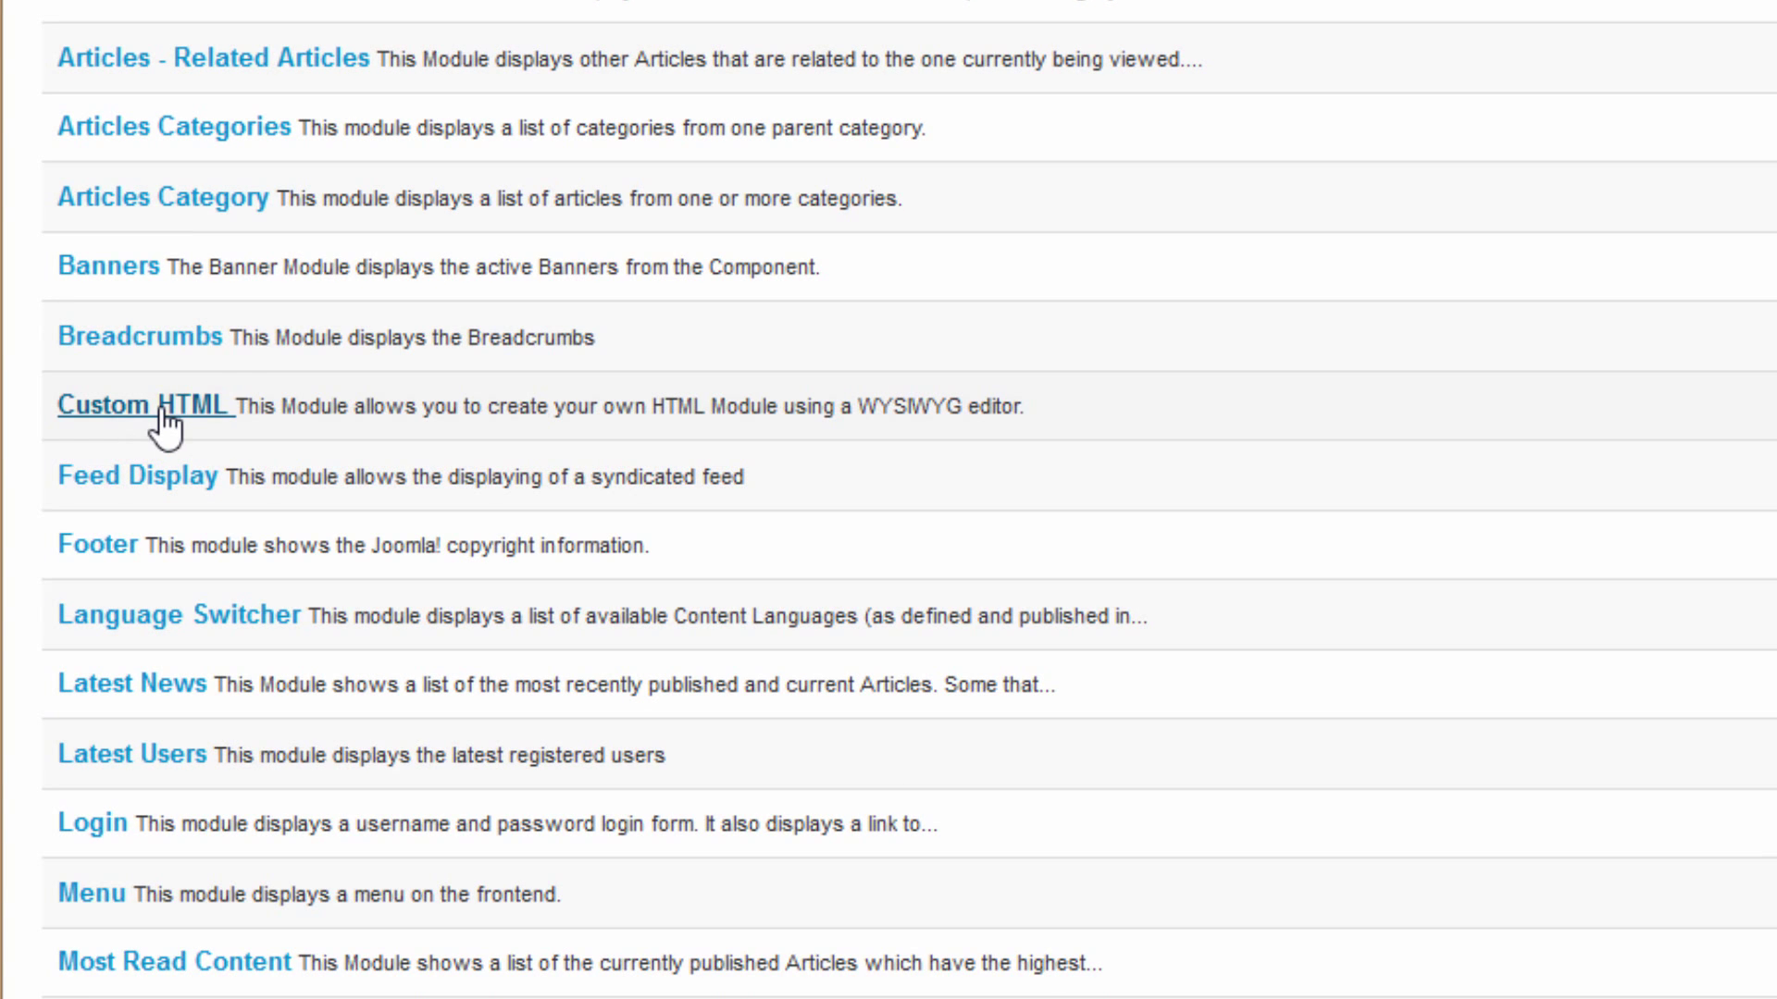
{"action": "left_click", "coordinate": [231, 400]}
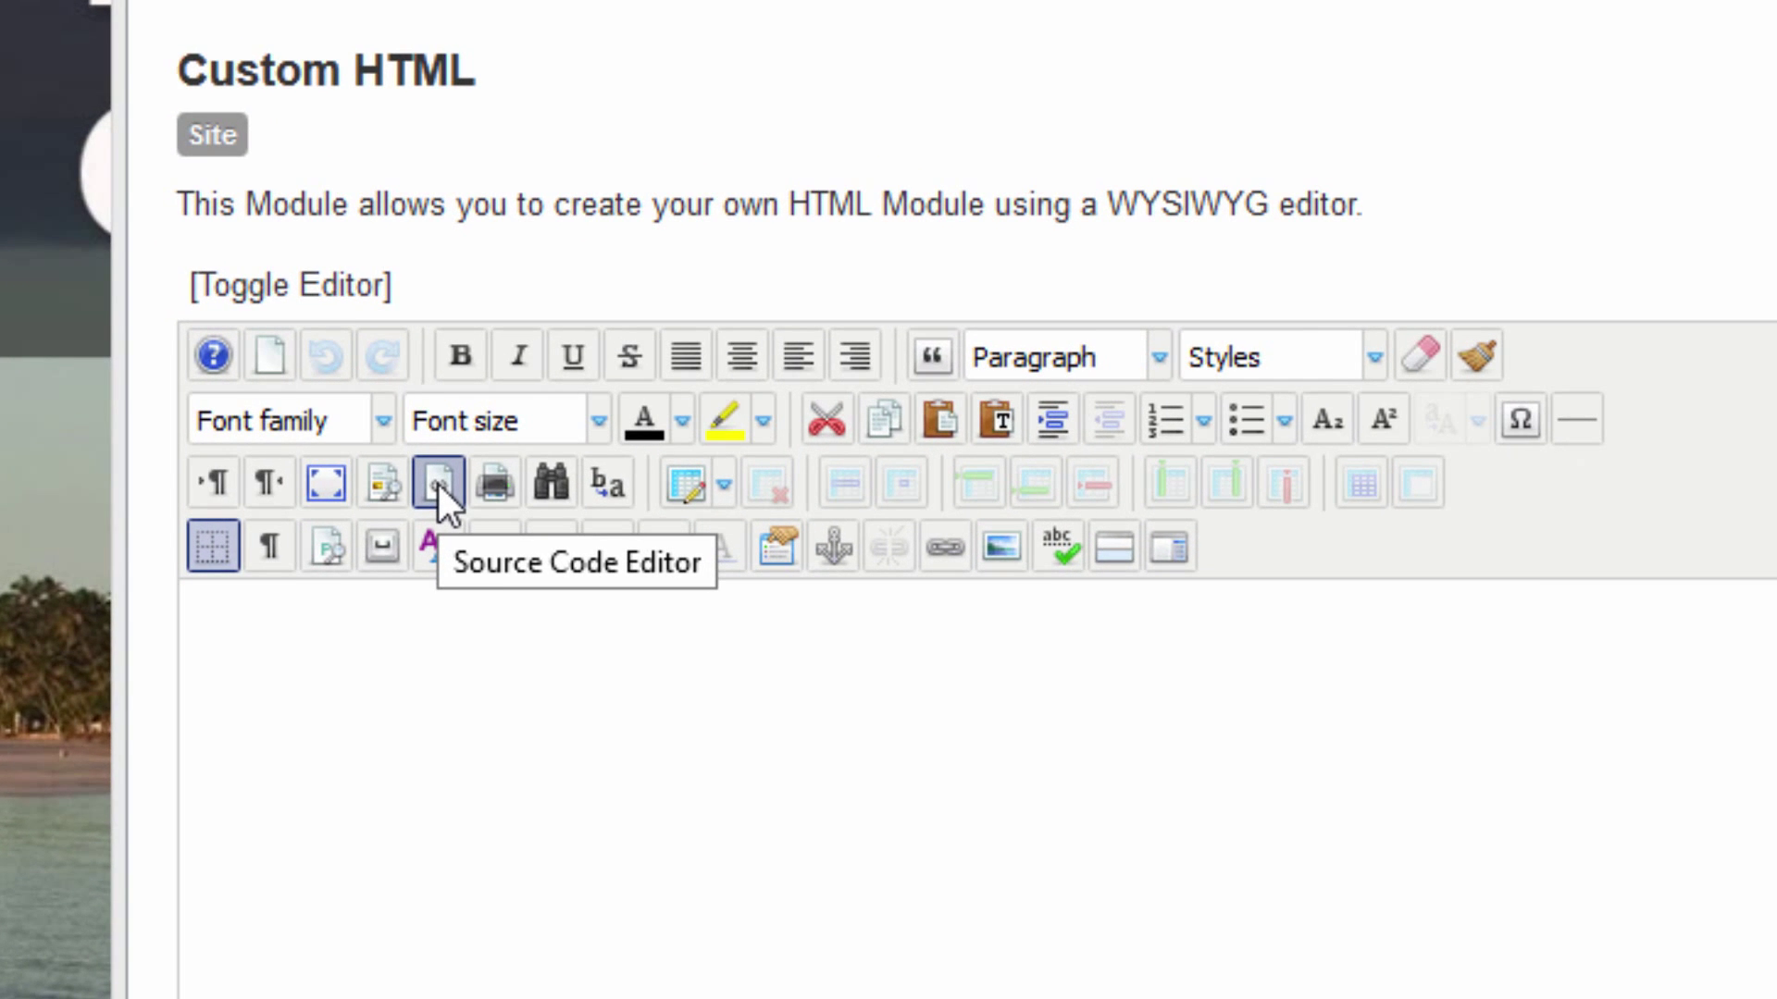
{"action": "left_click", "coordinate": [437, 483]}
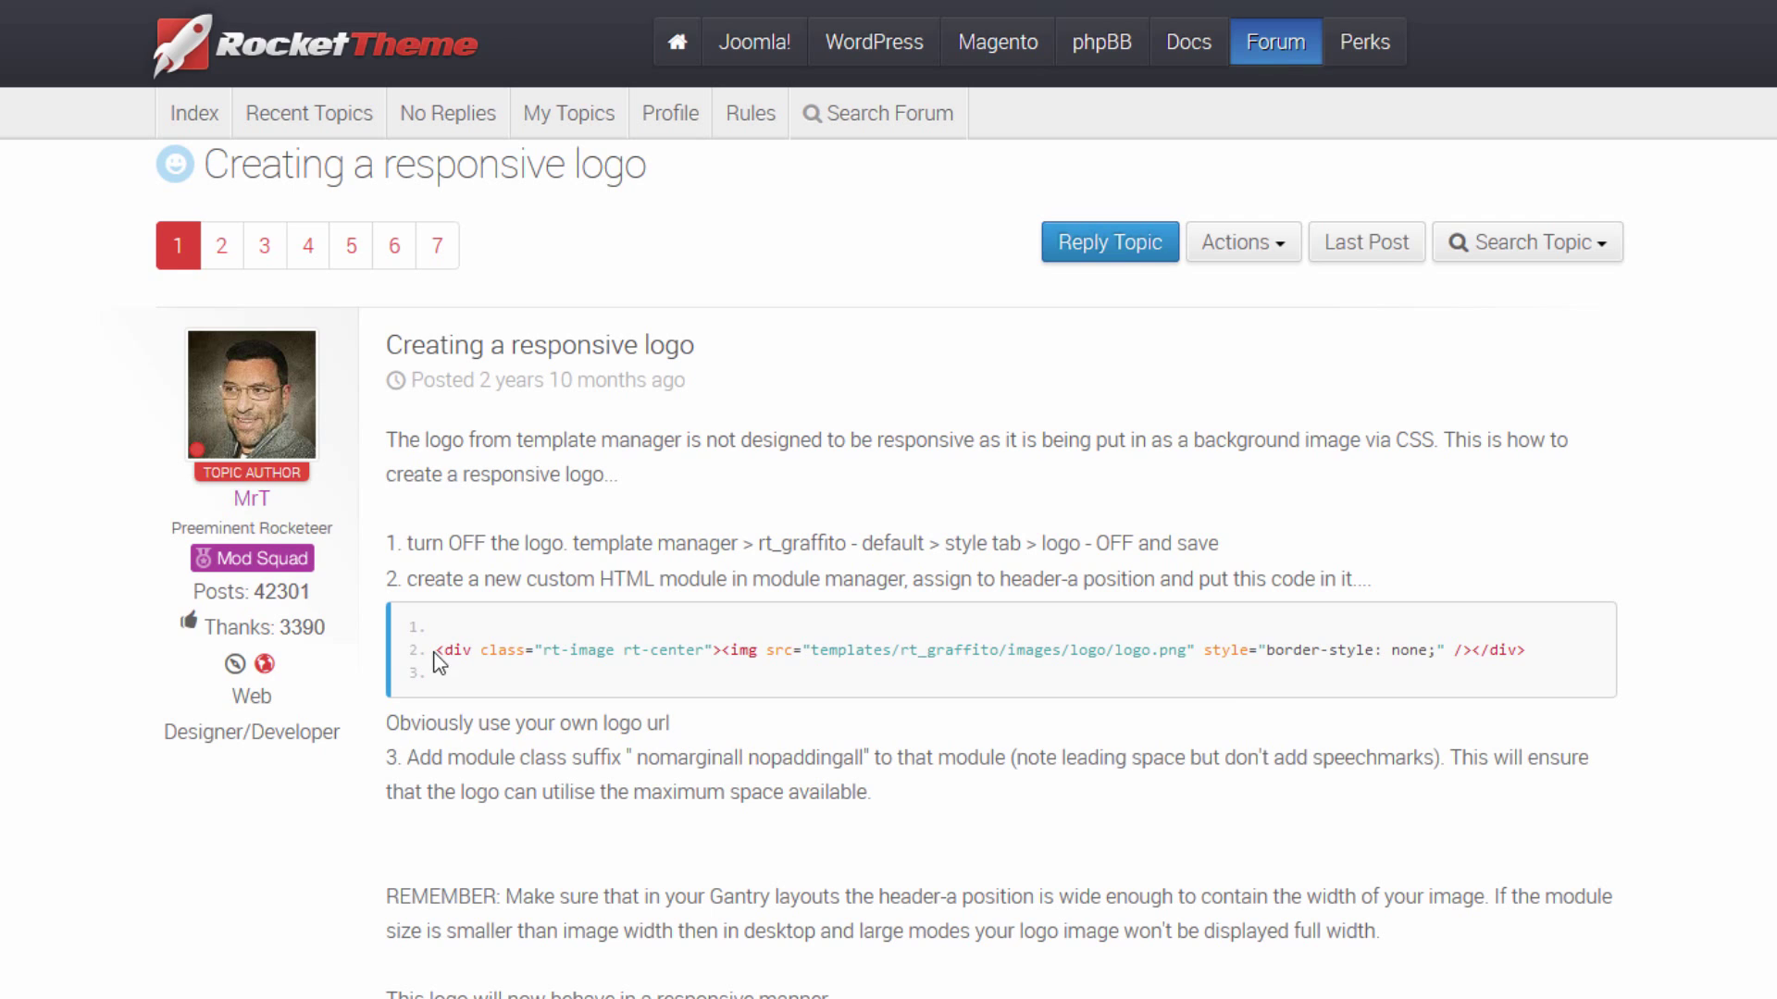
Select the forum post's 'rt-image rt-center' div code wrapping logo.png.
{"action": "left_click_drag", "start_coordinate": [438, 651], "coordinate": [1552, 654]}
{"action": "key", "text": "ctrl+c"}
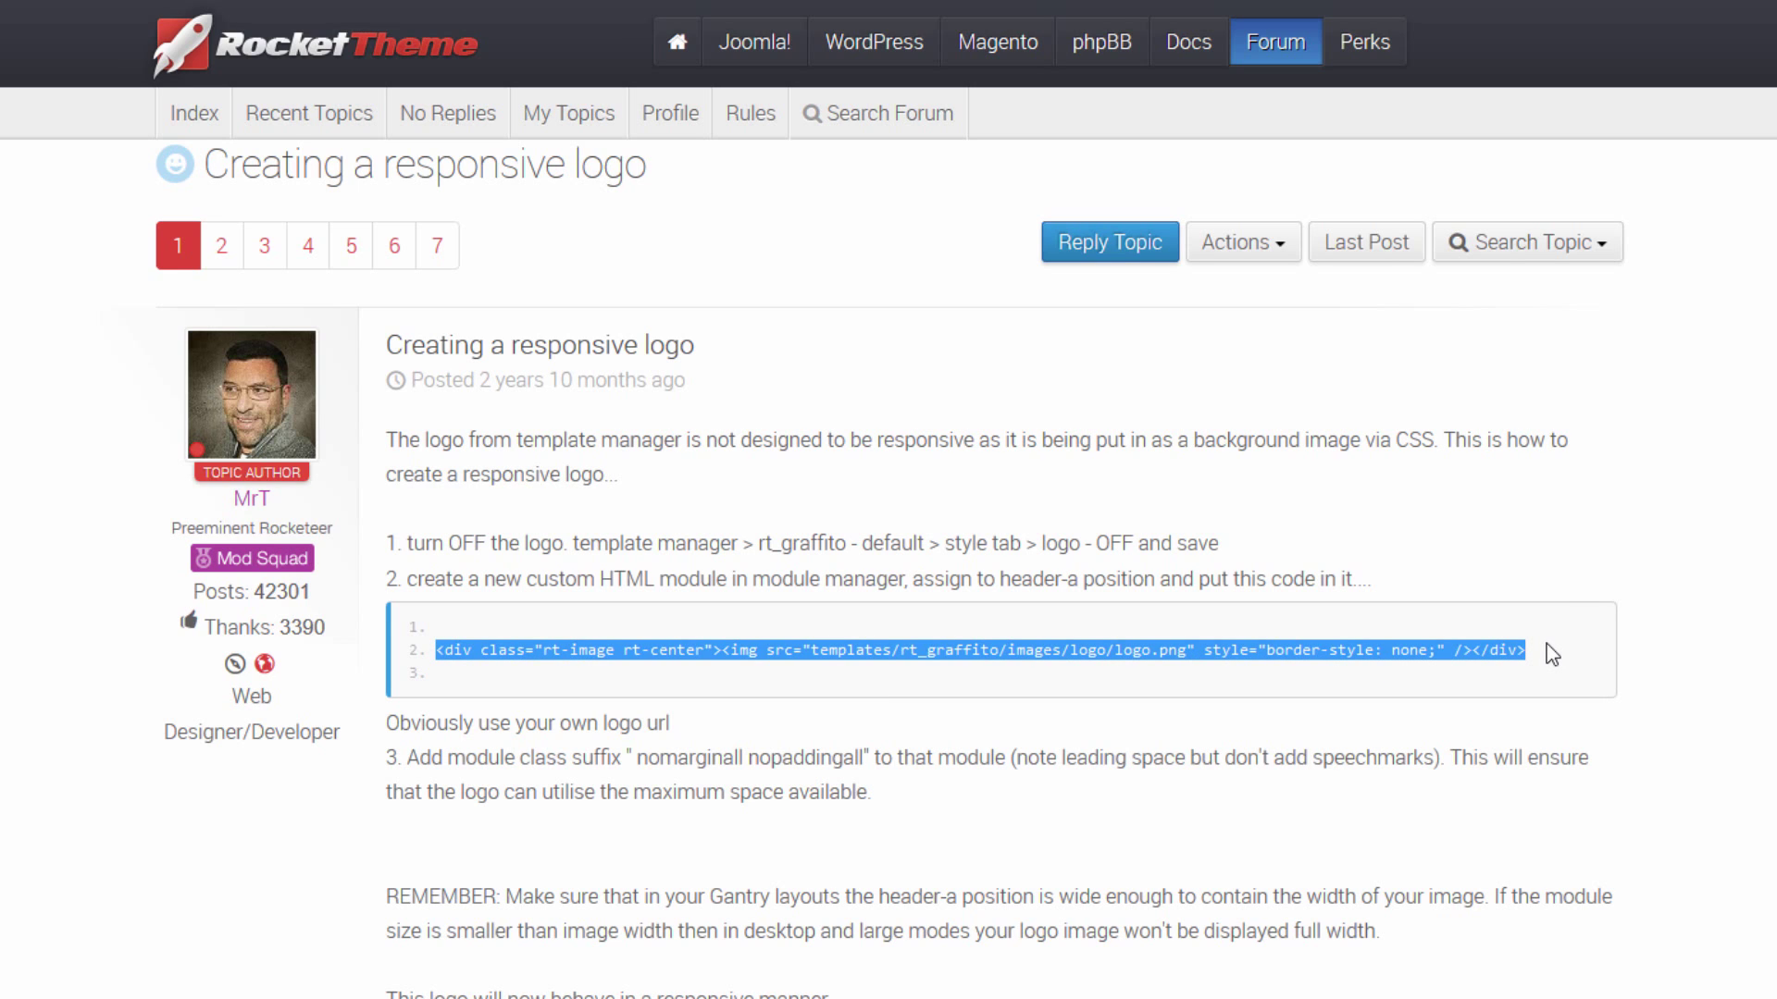
Paste the rt-image rt-center logo div into the module source and title it 'Logo Container'.
{"action": "key", "text": "ctrl+Right"}
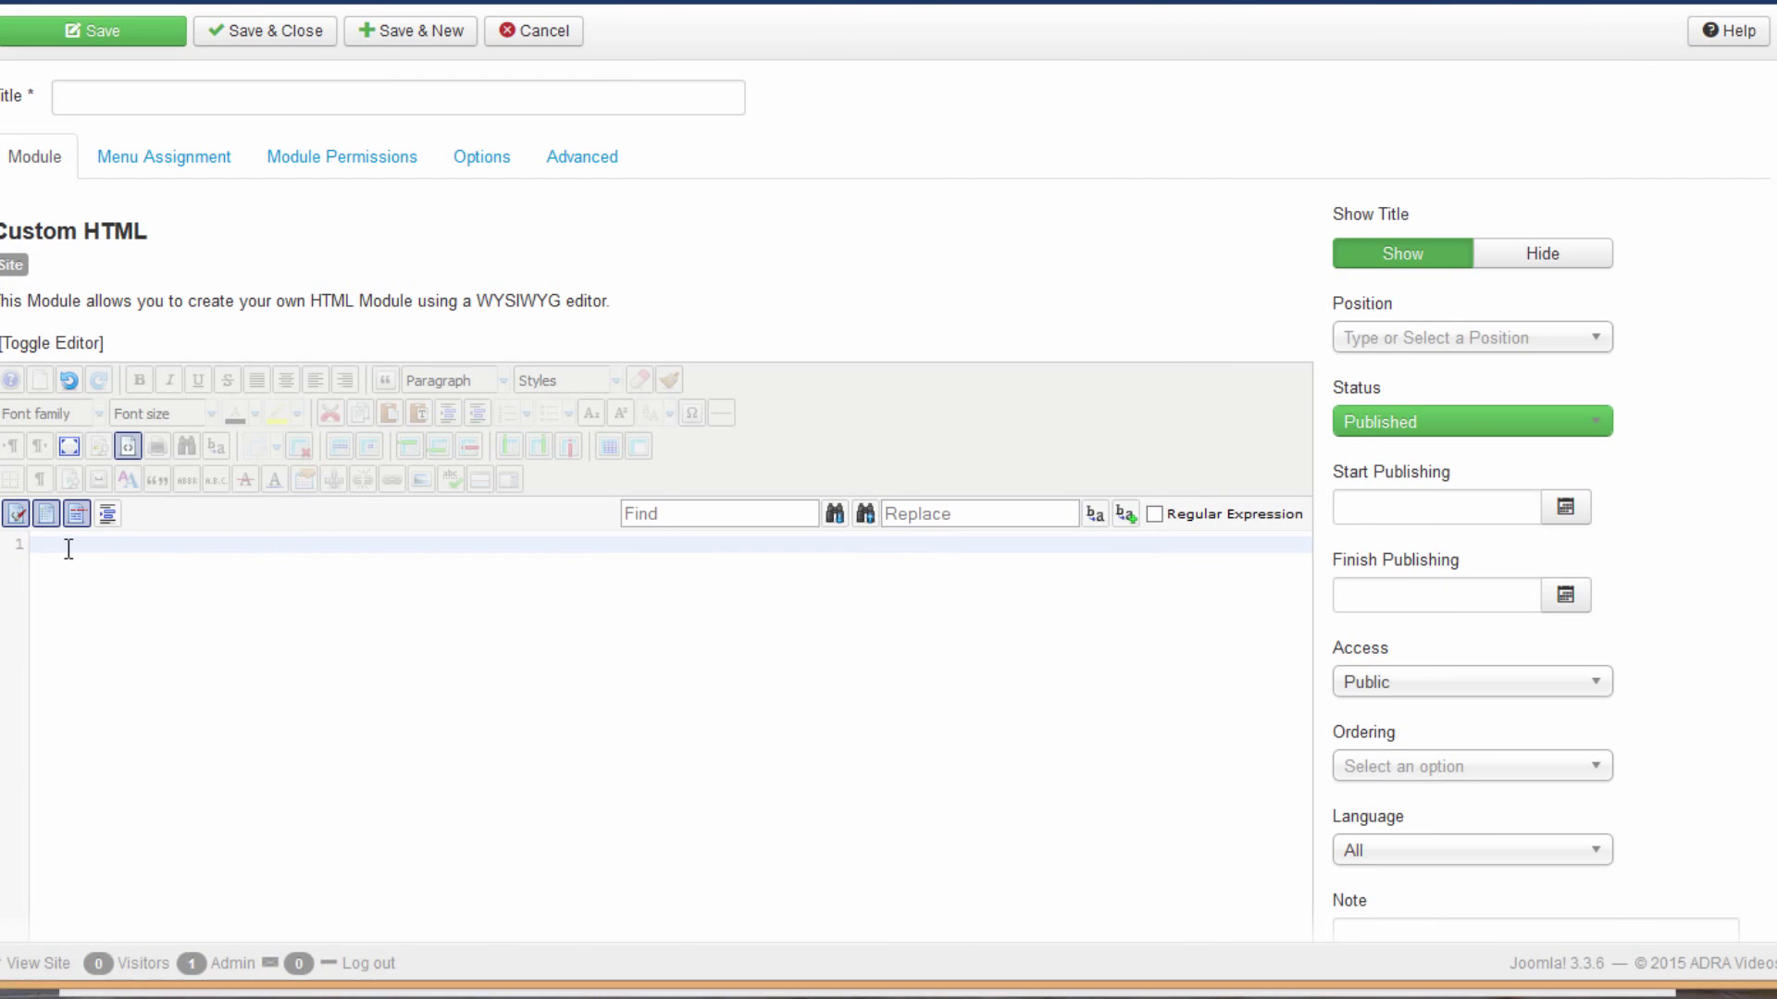
{"action": "key", "text": "ctrl+v"}
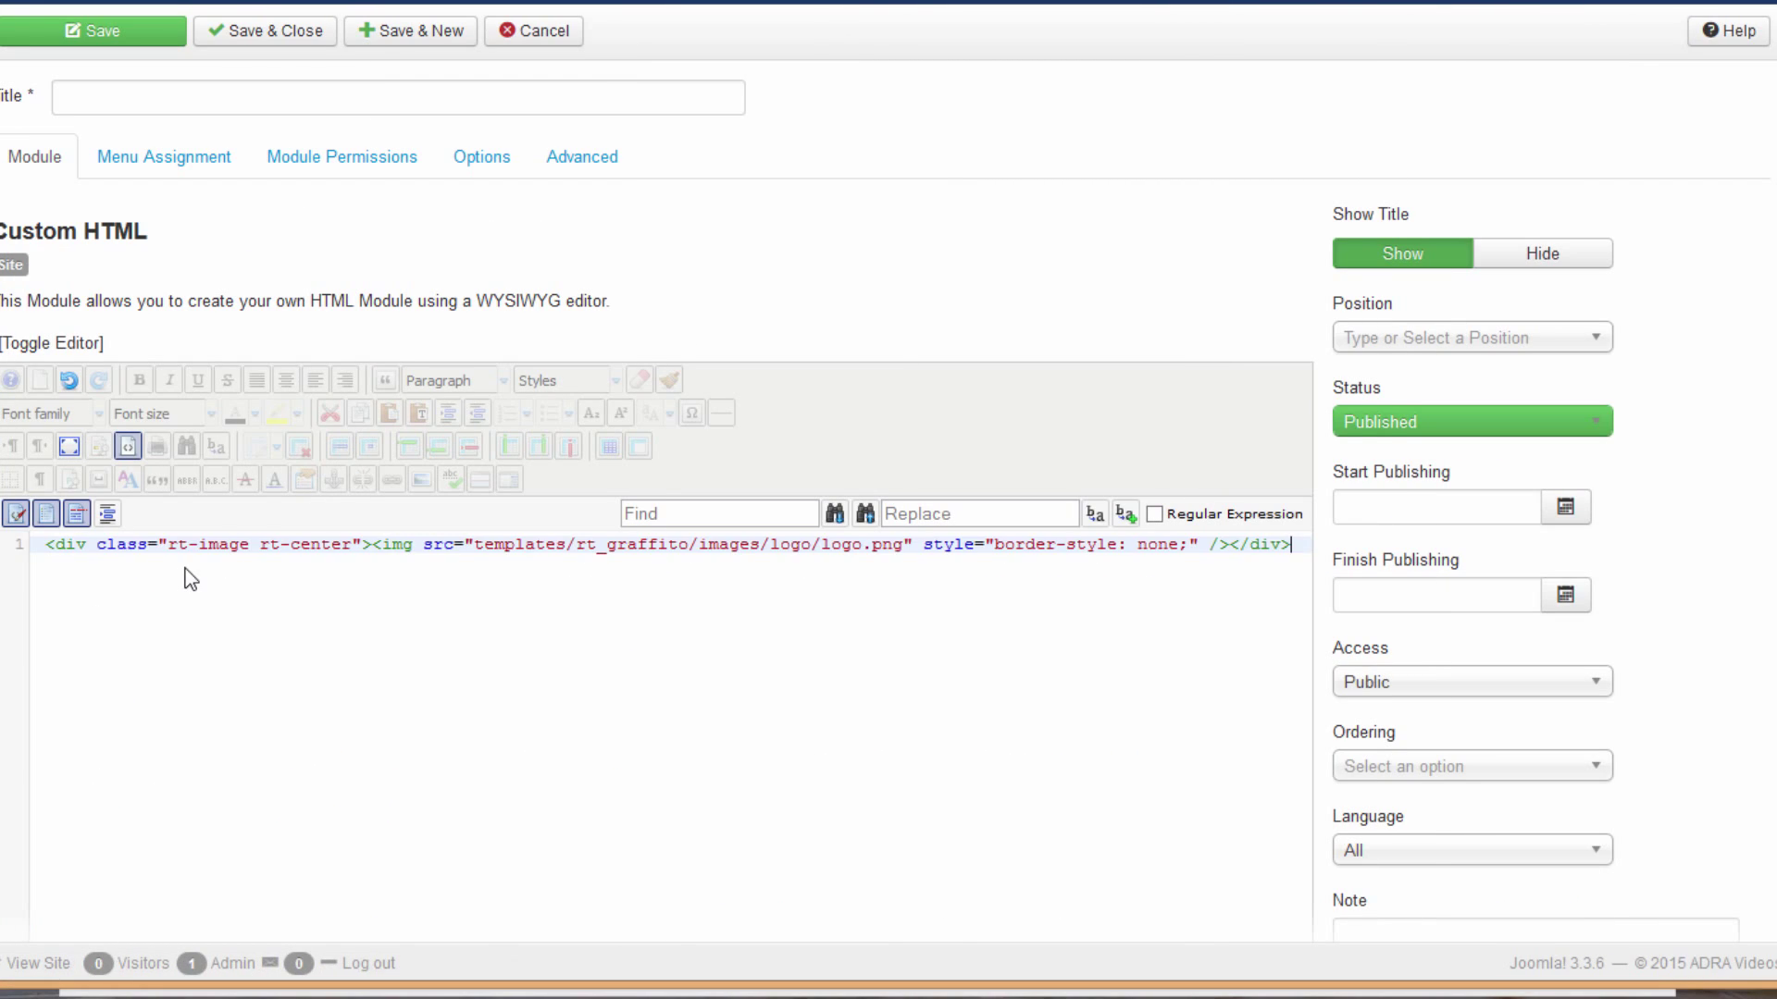
{"action": "left_click", "coordinate": [140, 108]}
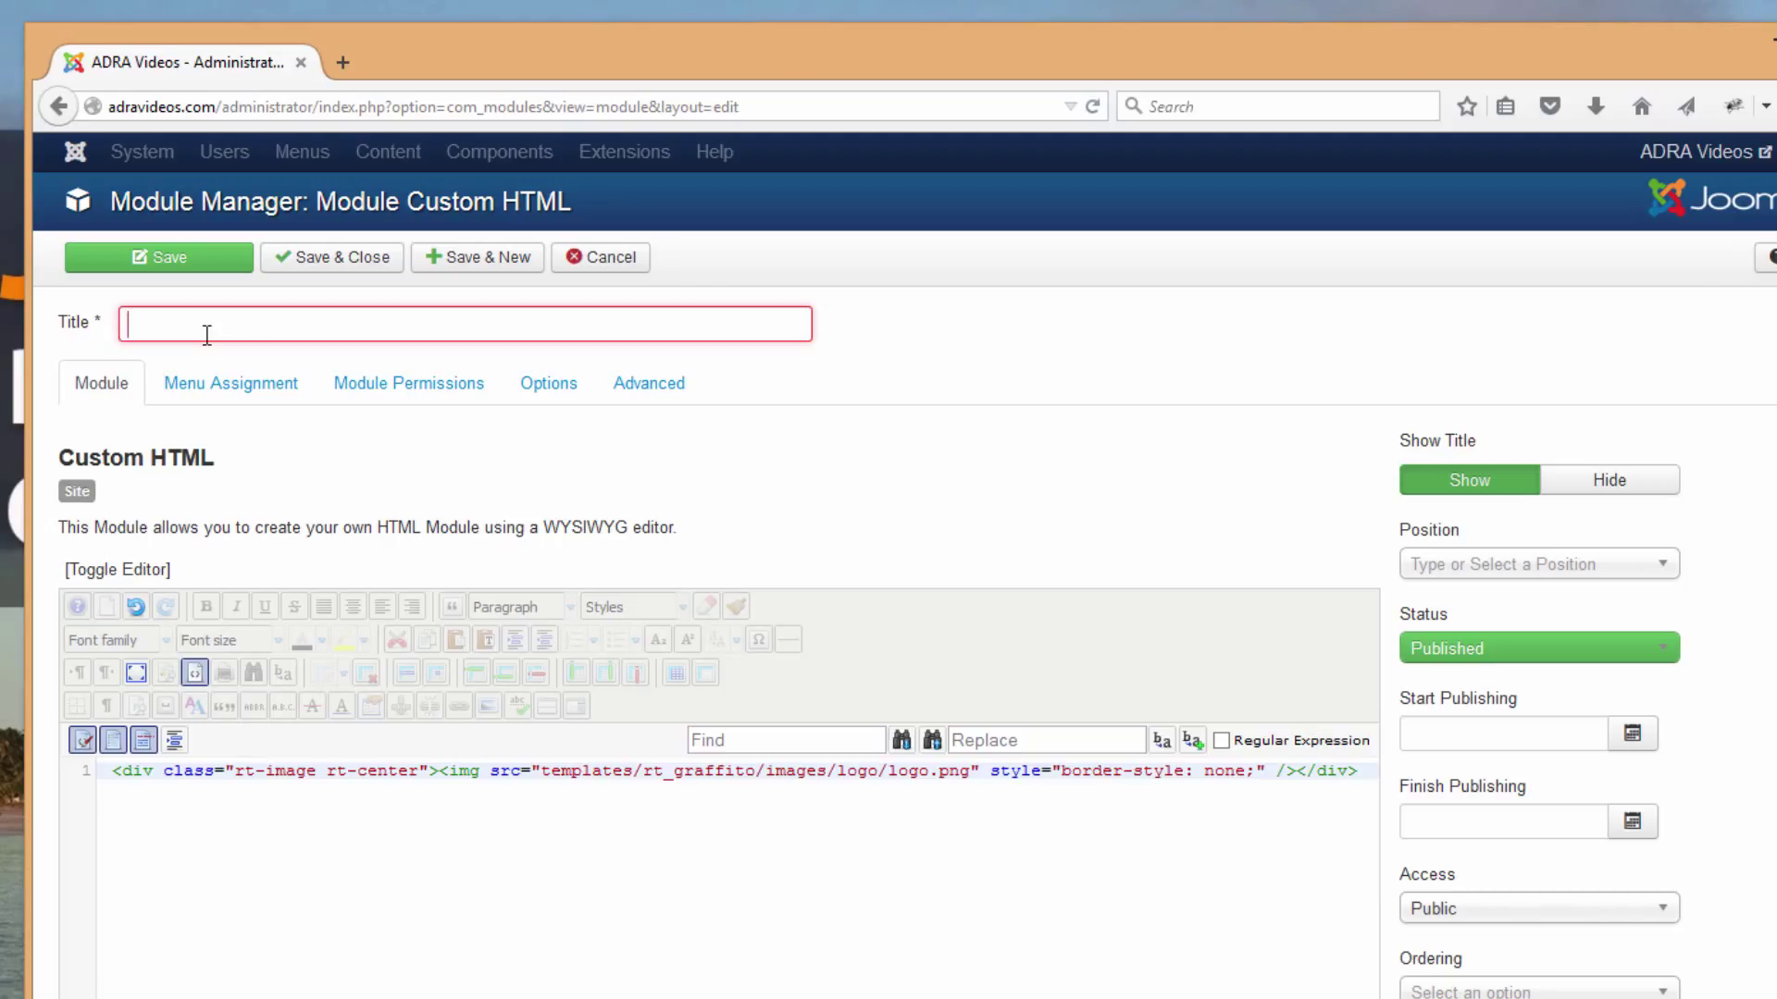
{"action": "left_click", "coordinate": [207, 335]}
{"action": "type", "text": "Logo Co"}
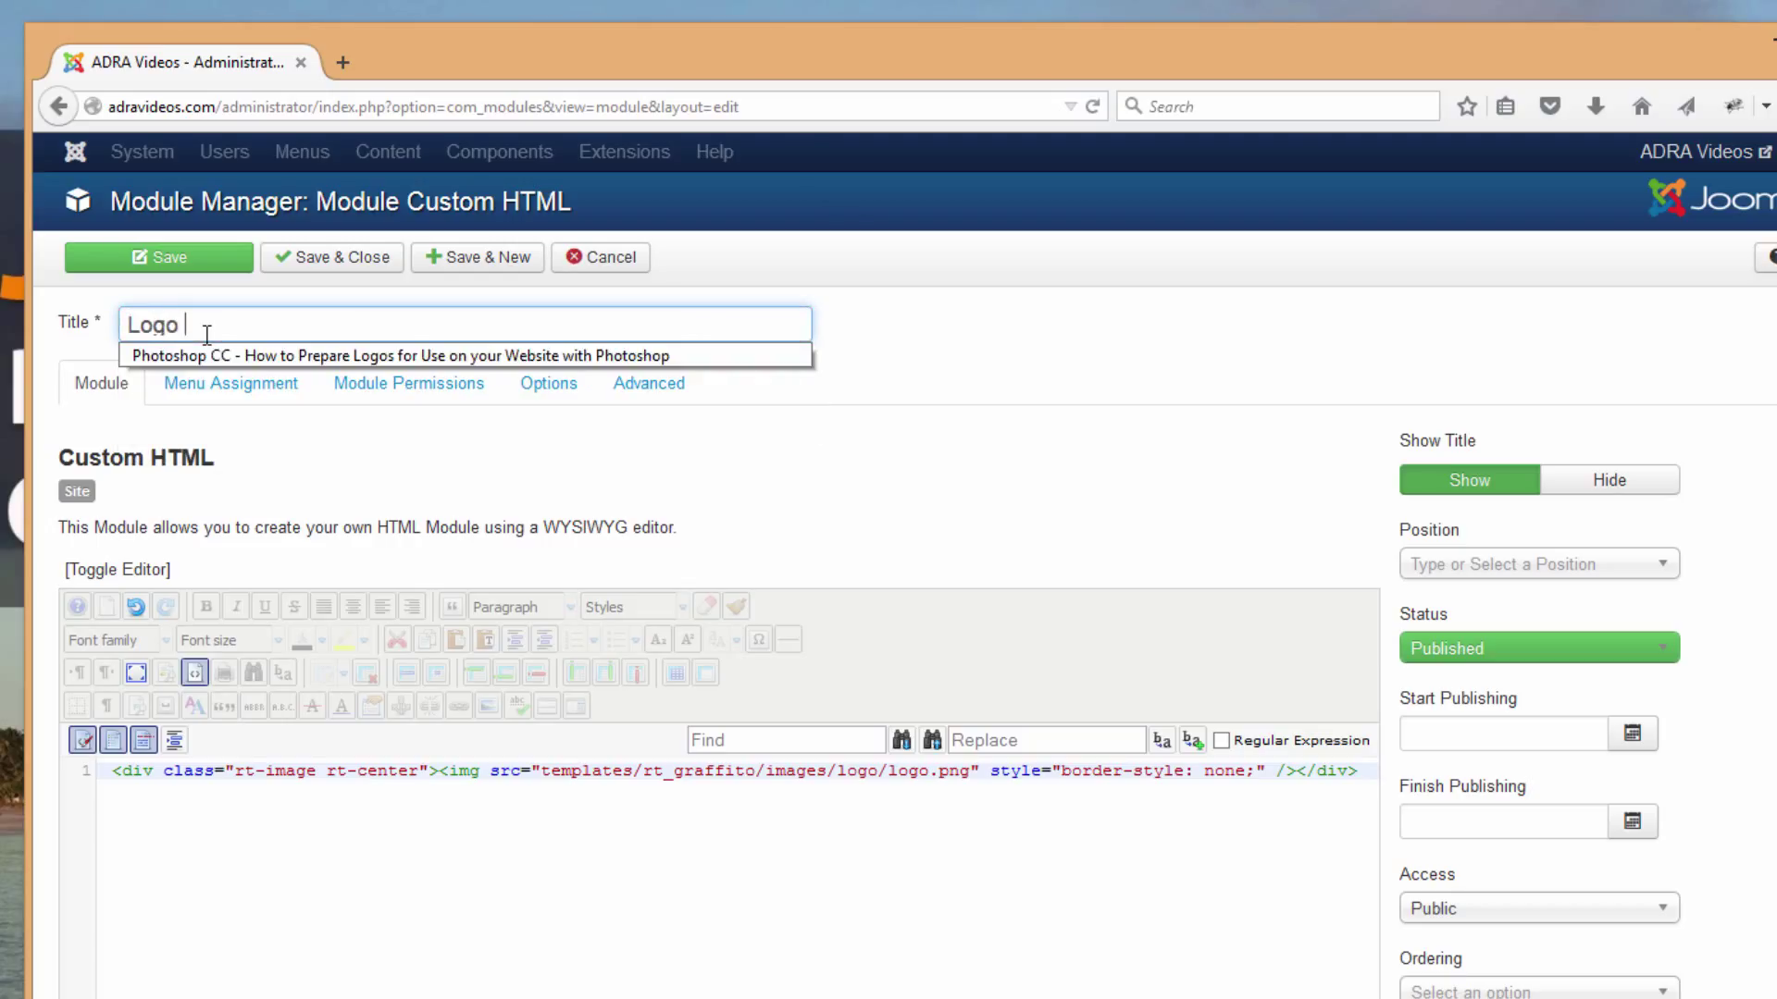
{"action": "type", "text": "ntainer"}
{"action": "key", "text": "Tab"}
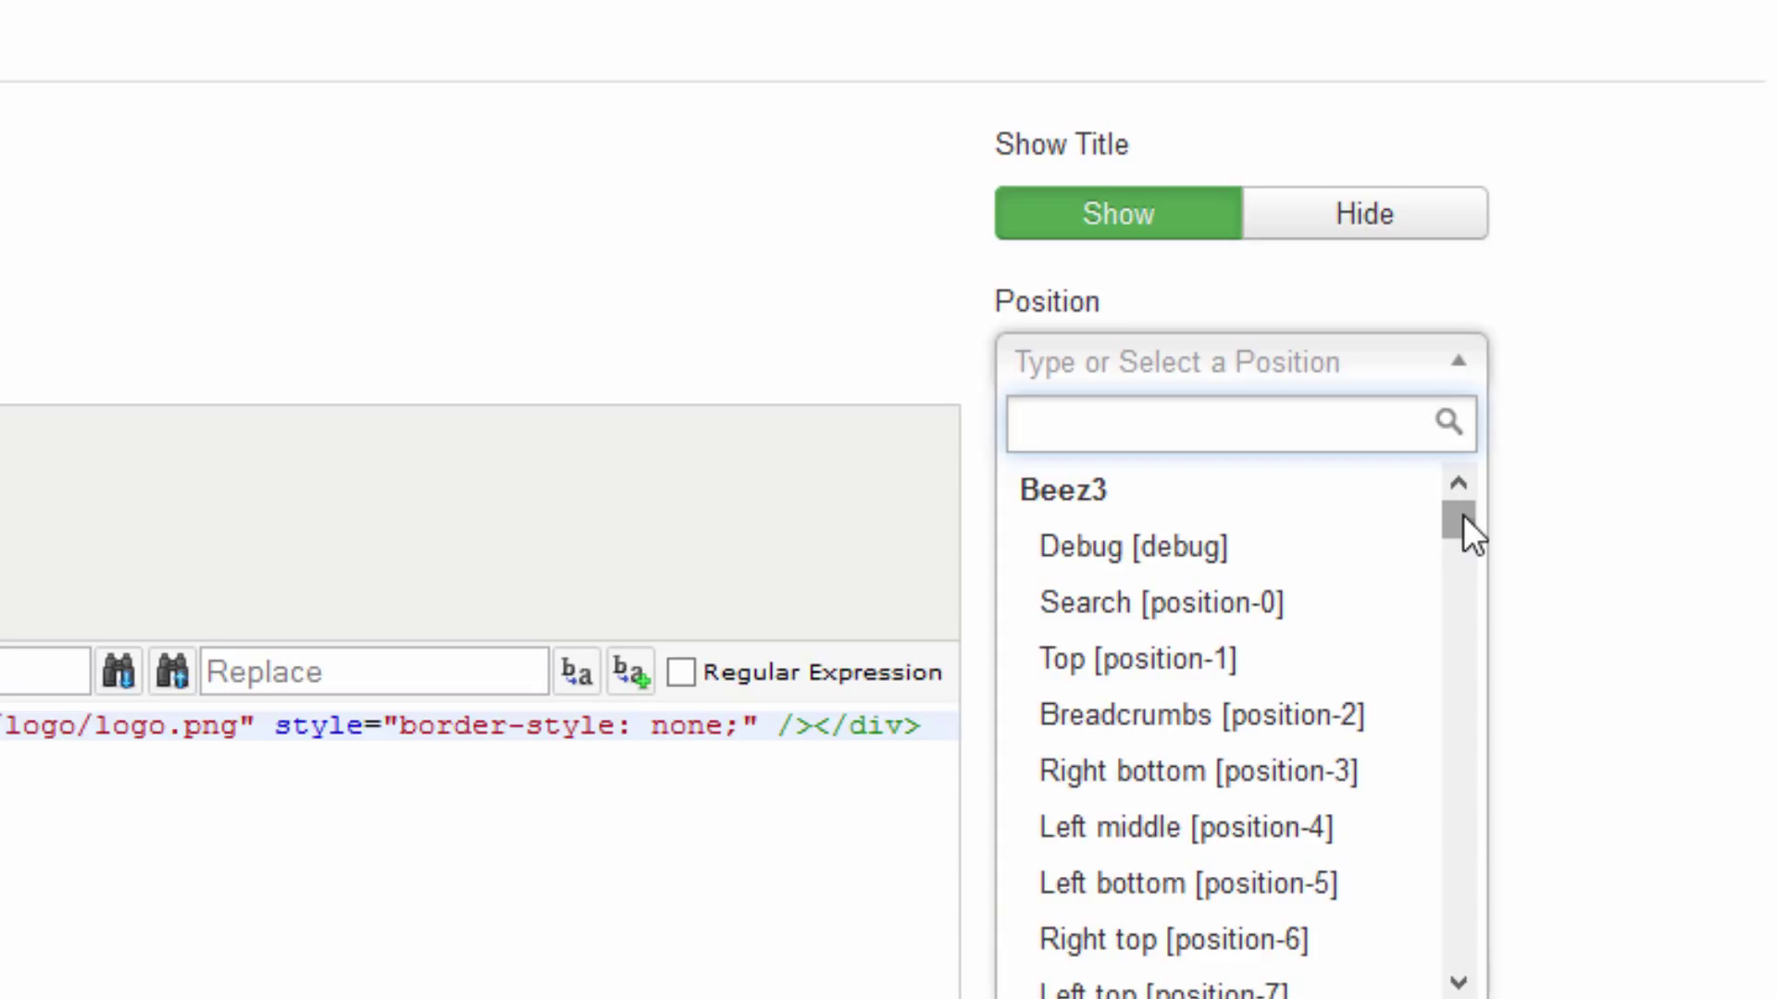
Set the module position to Header A [header-a] under Rt_lexicon.
{"action": "left_click", "coordinate": [1463, 514]}
{"action": "left_click_drag", "start_coordinate": [1460, 520], "coordinate": [1475, 619]}
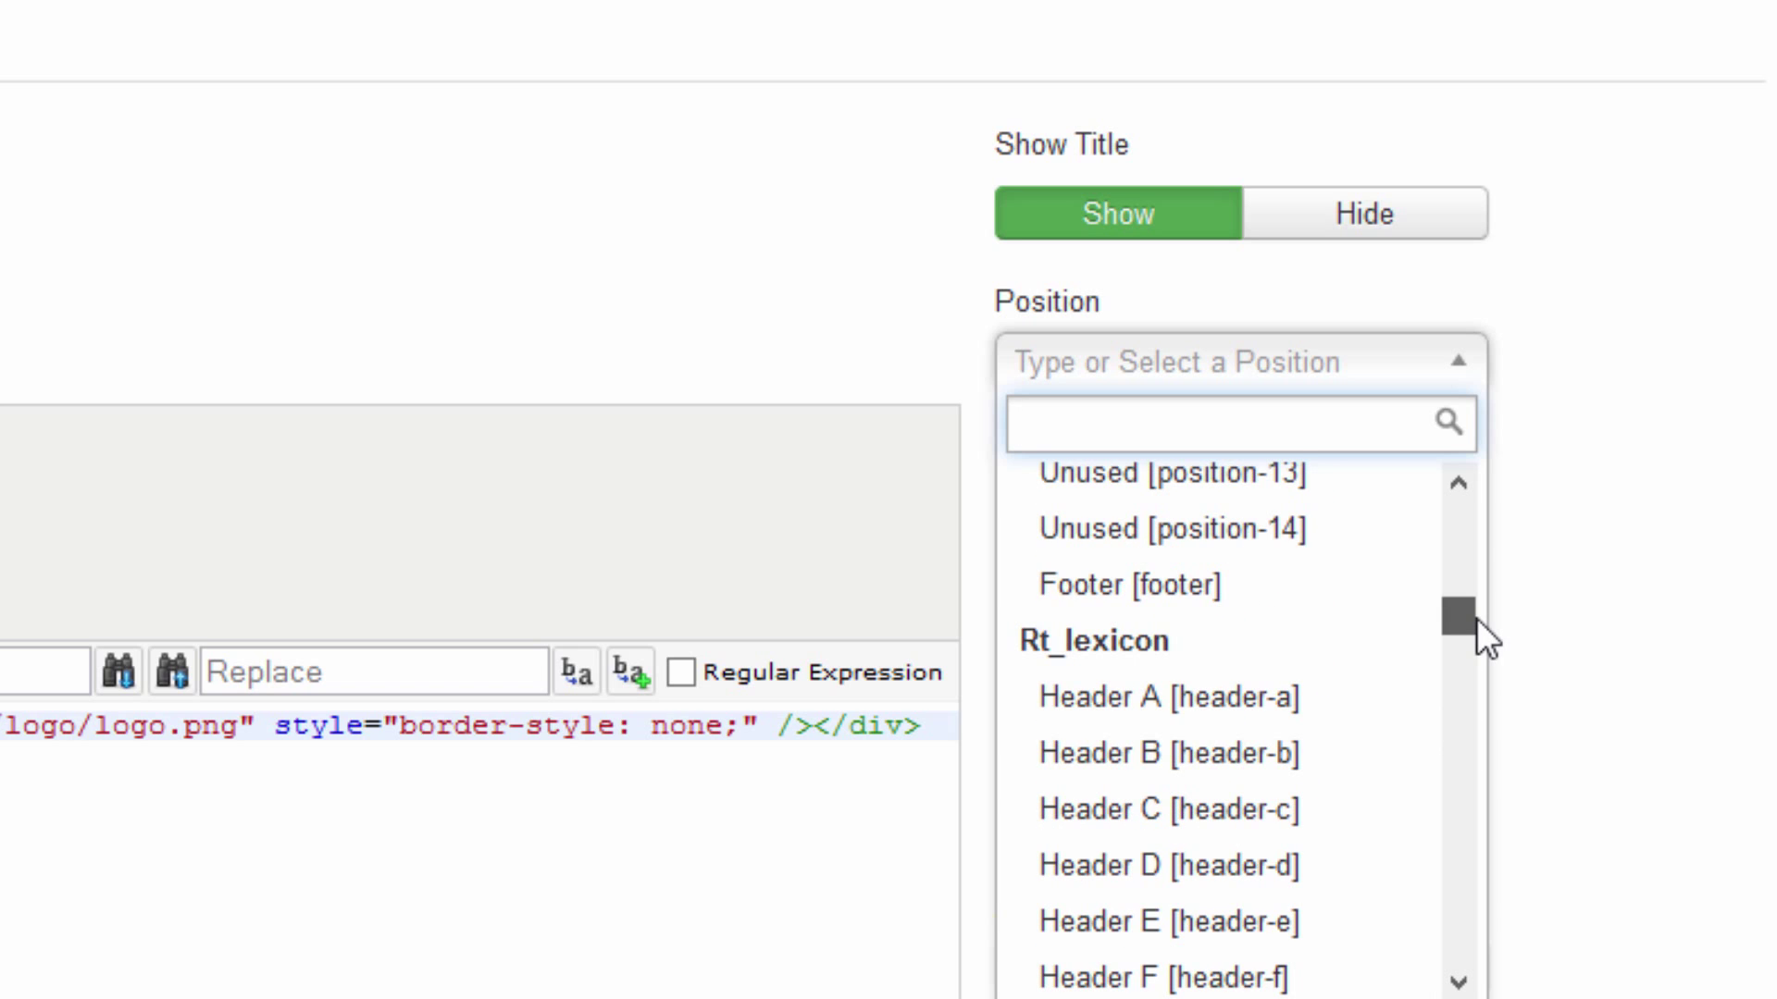
{"action": "left_click", "coordinate": [1192, 703]}
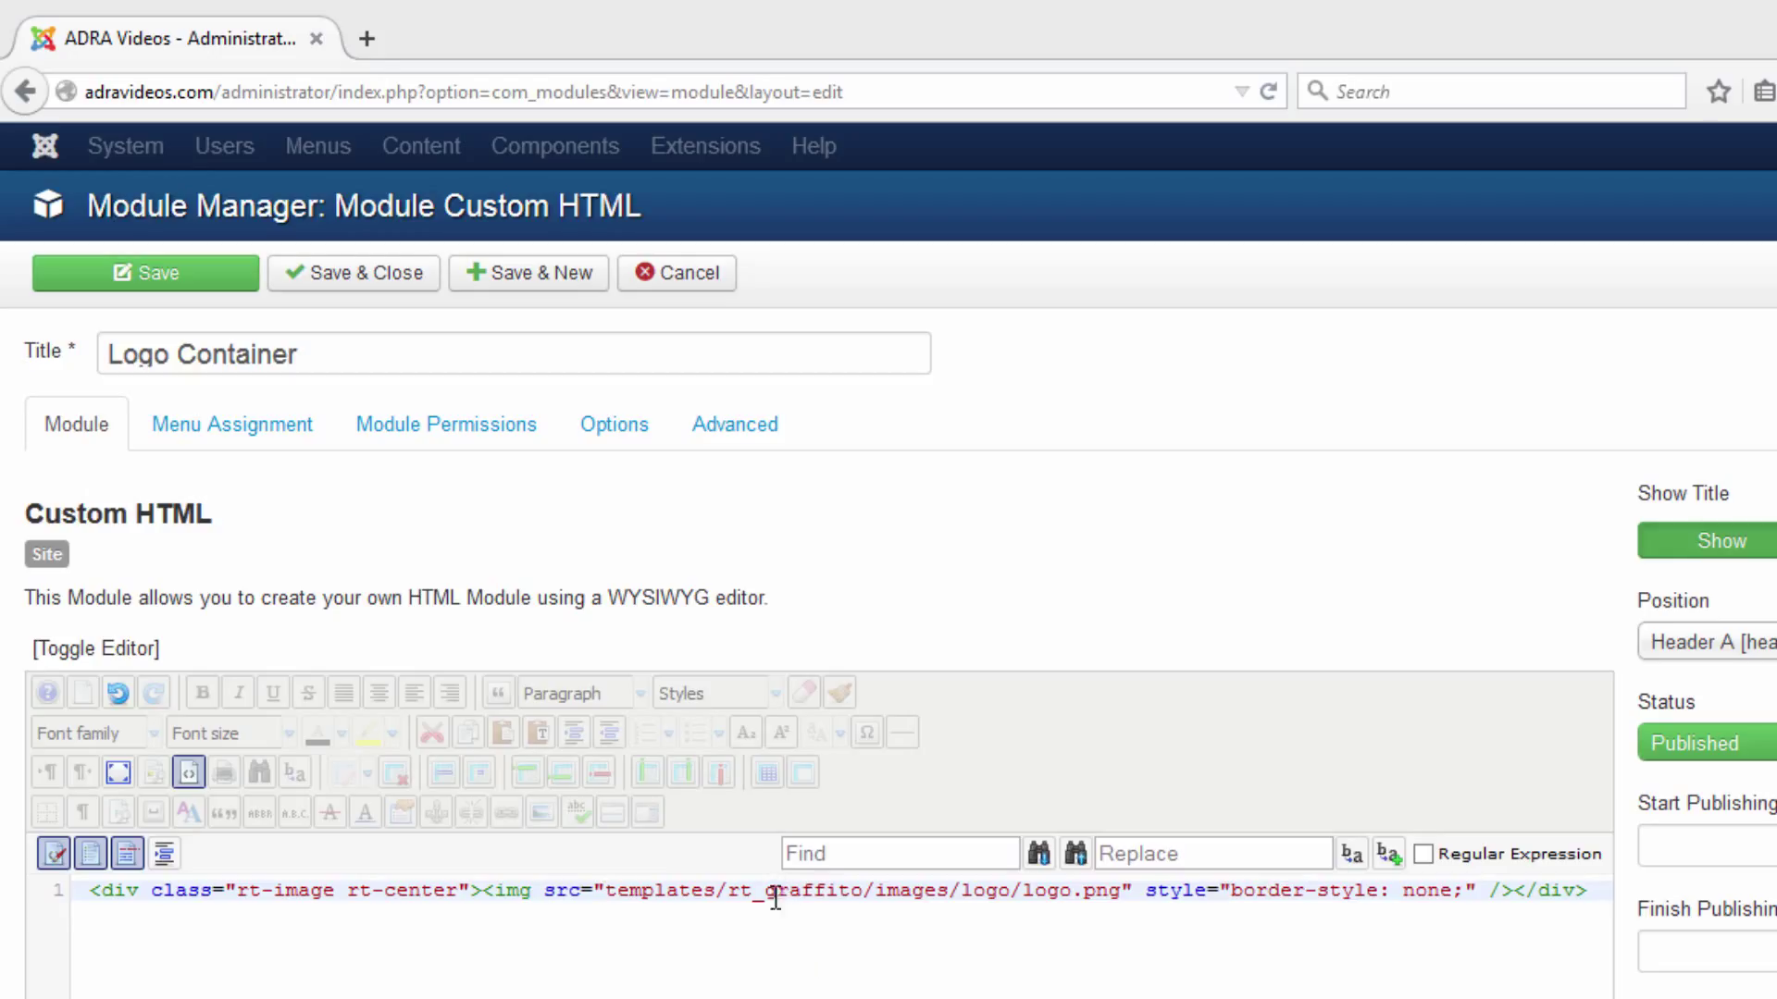
Open Media Manager in a new admin tab to find ADRA_Banner_Signature250.png.
{"action": "left_click", "coordinate": [369, 39]}
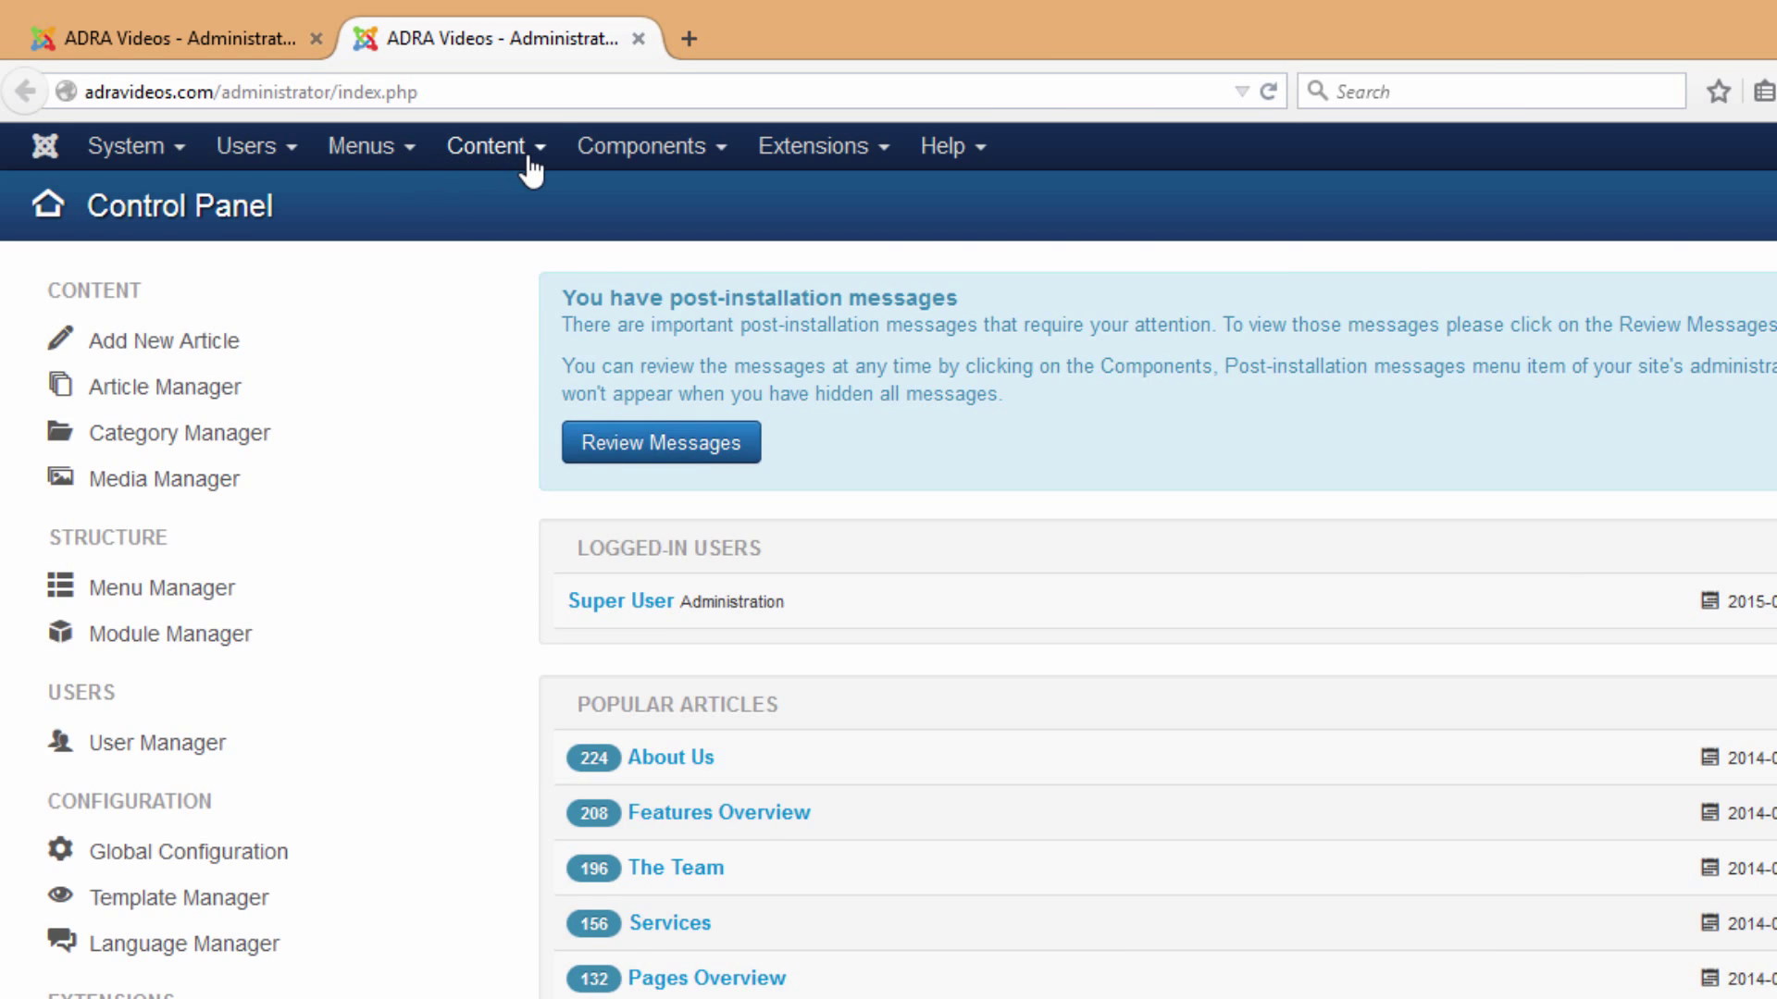
{"action": "left_click", "coordinate": [528, 158]}
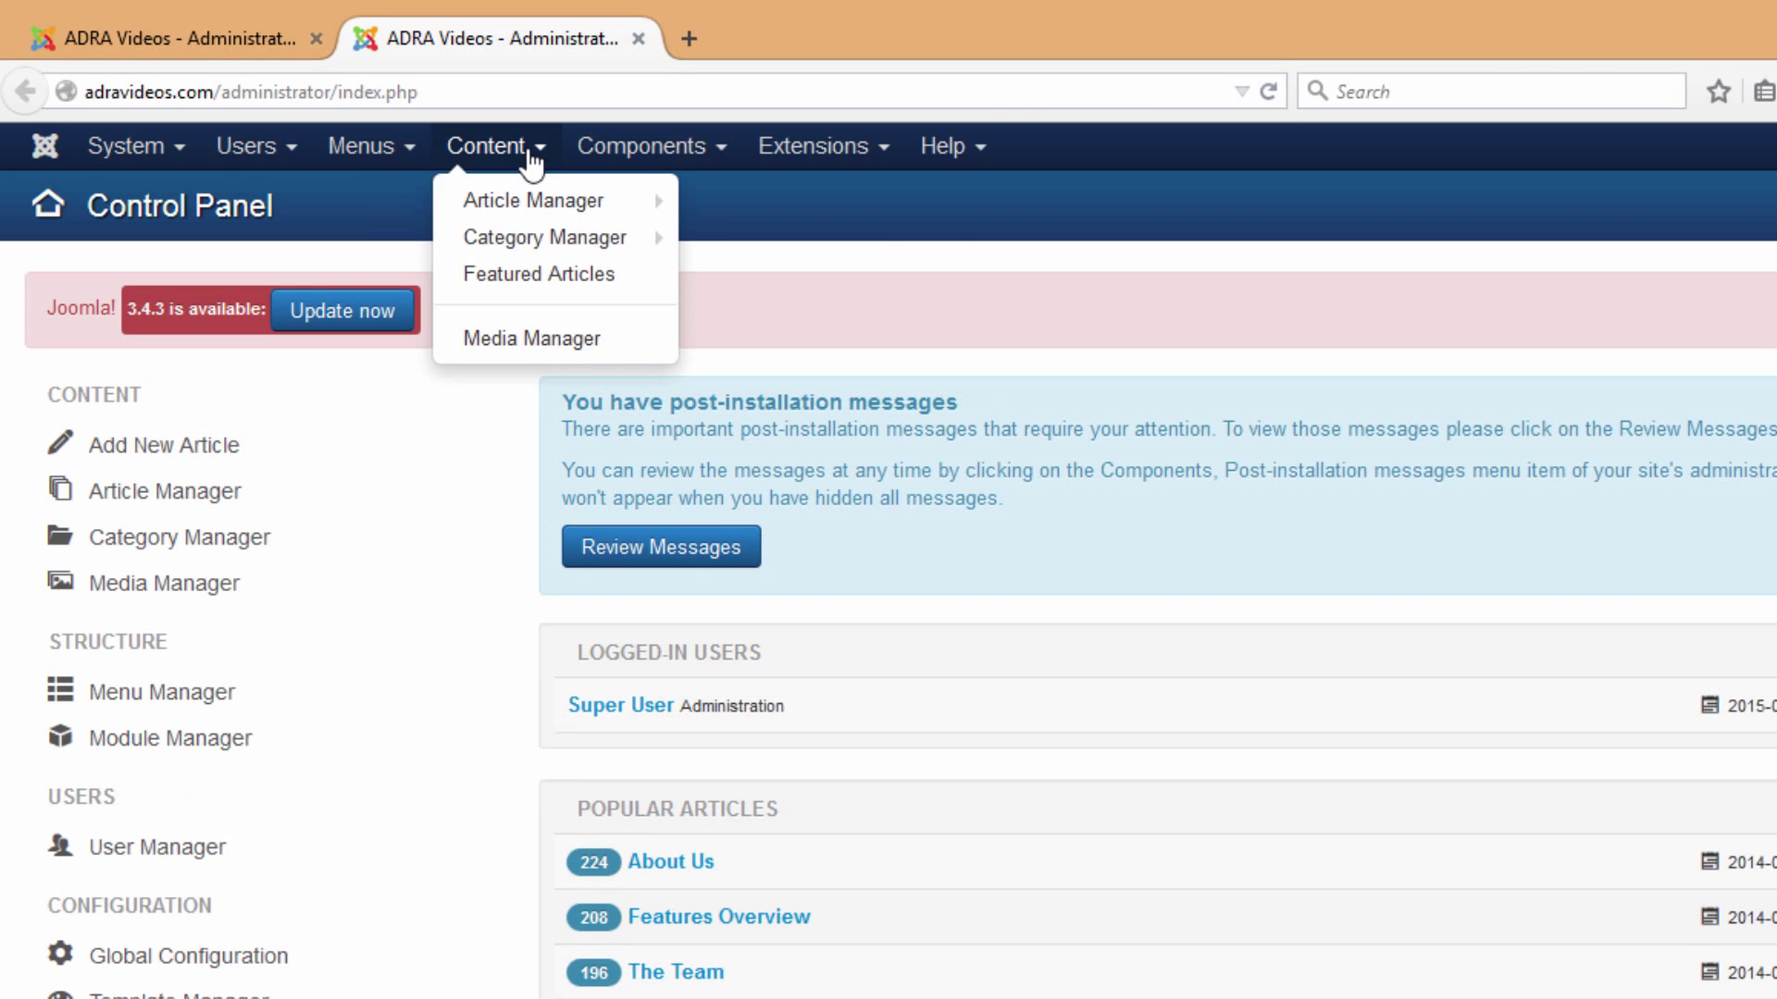
{"action": "left_click", "coordinate": [515, 344]}
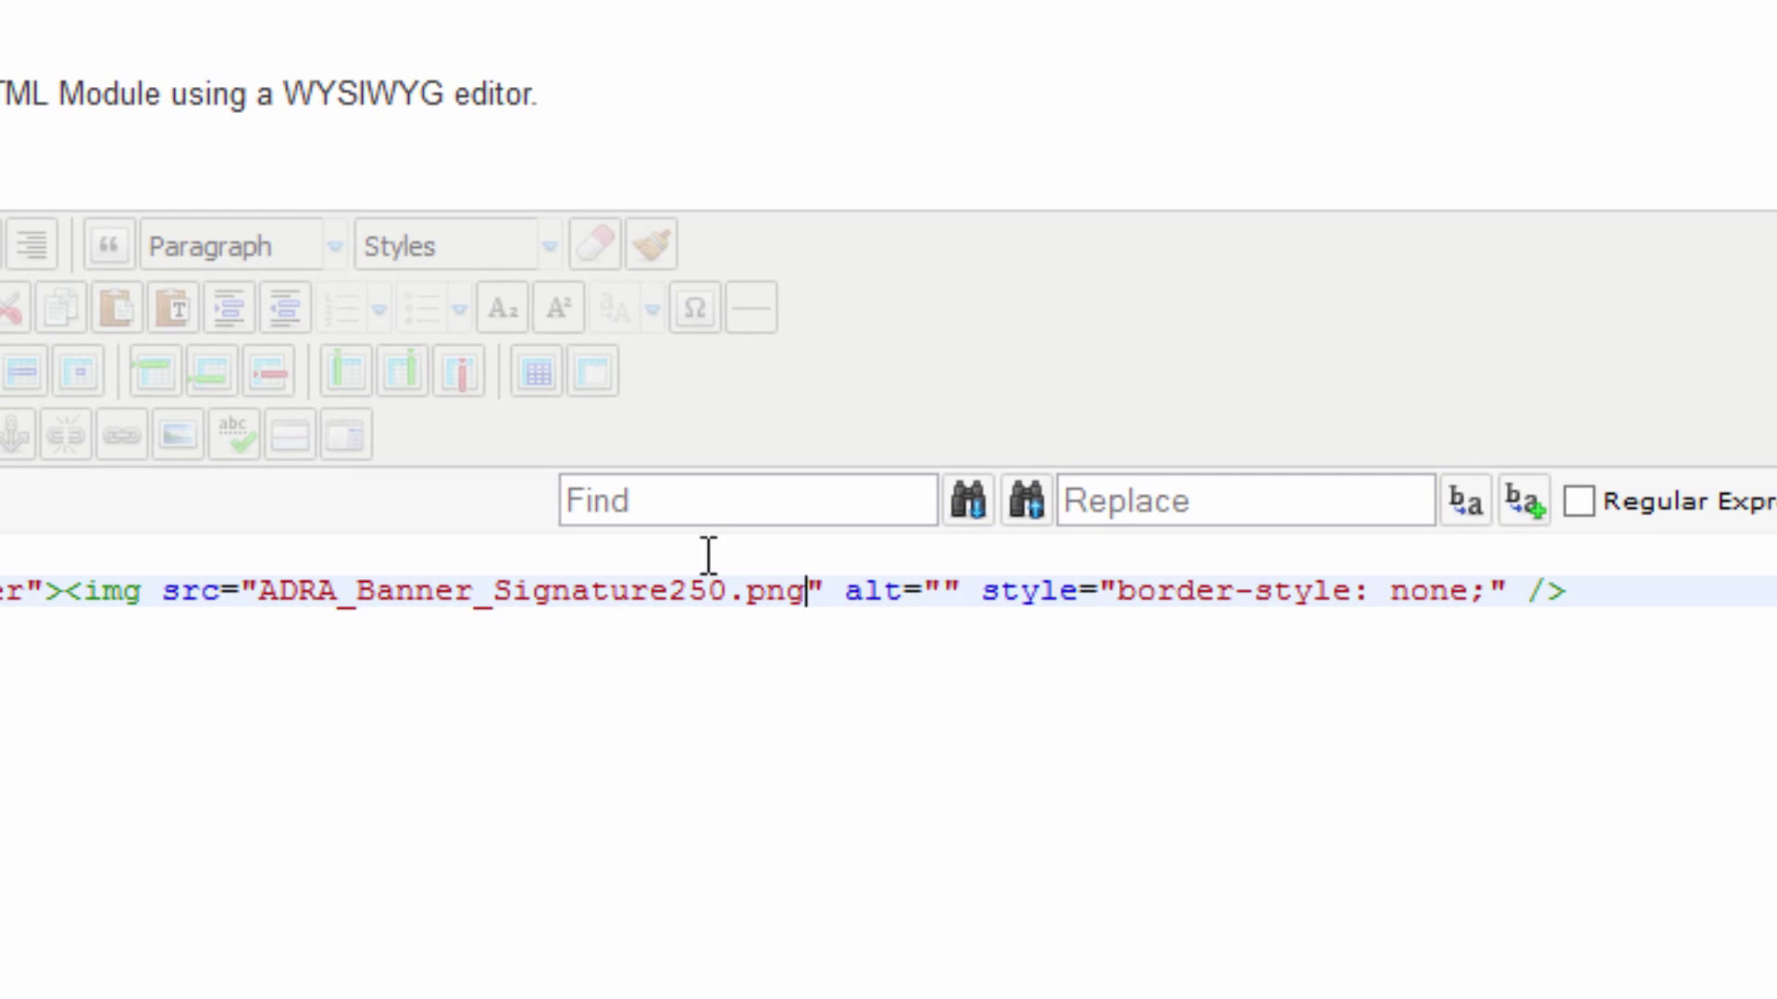
Correct the image path to images/ADRA_Banner_Signature250.png and return to the visual editor.
{"action": "left_click", "coordinate": [260, 591]}
{"action": "type", "text": "image"}
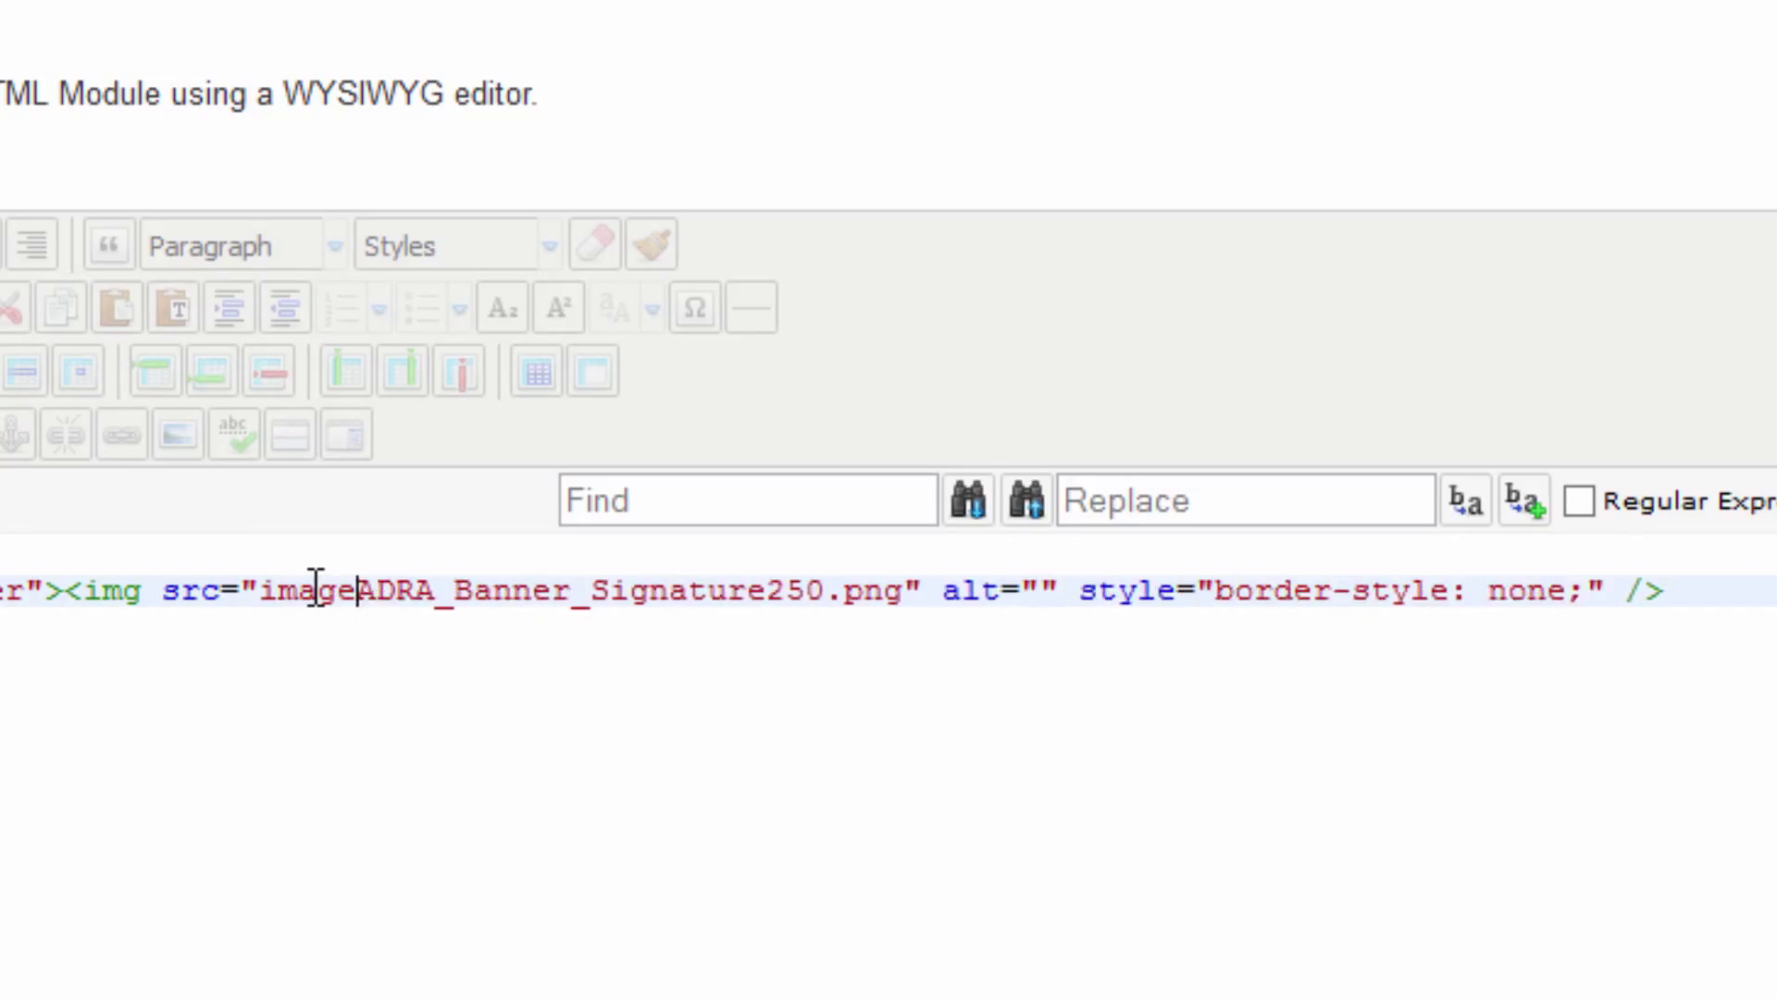
{"action": "type", "text": "s/"}
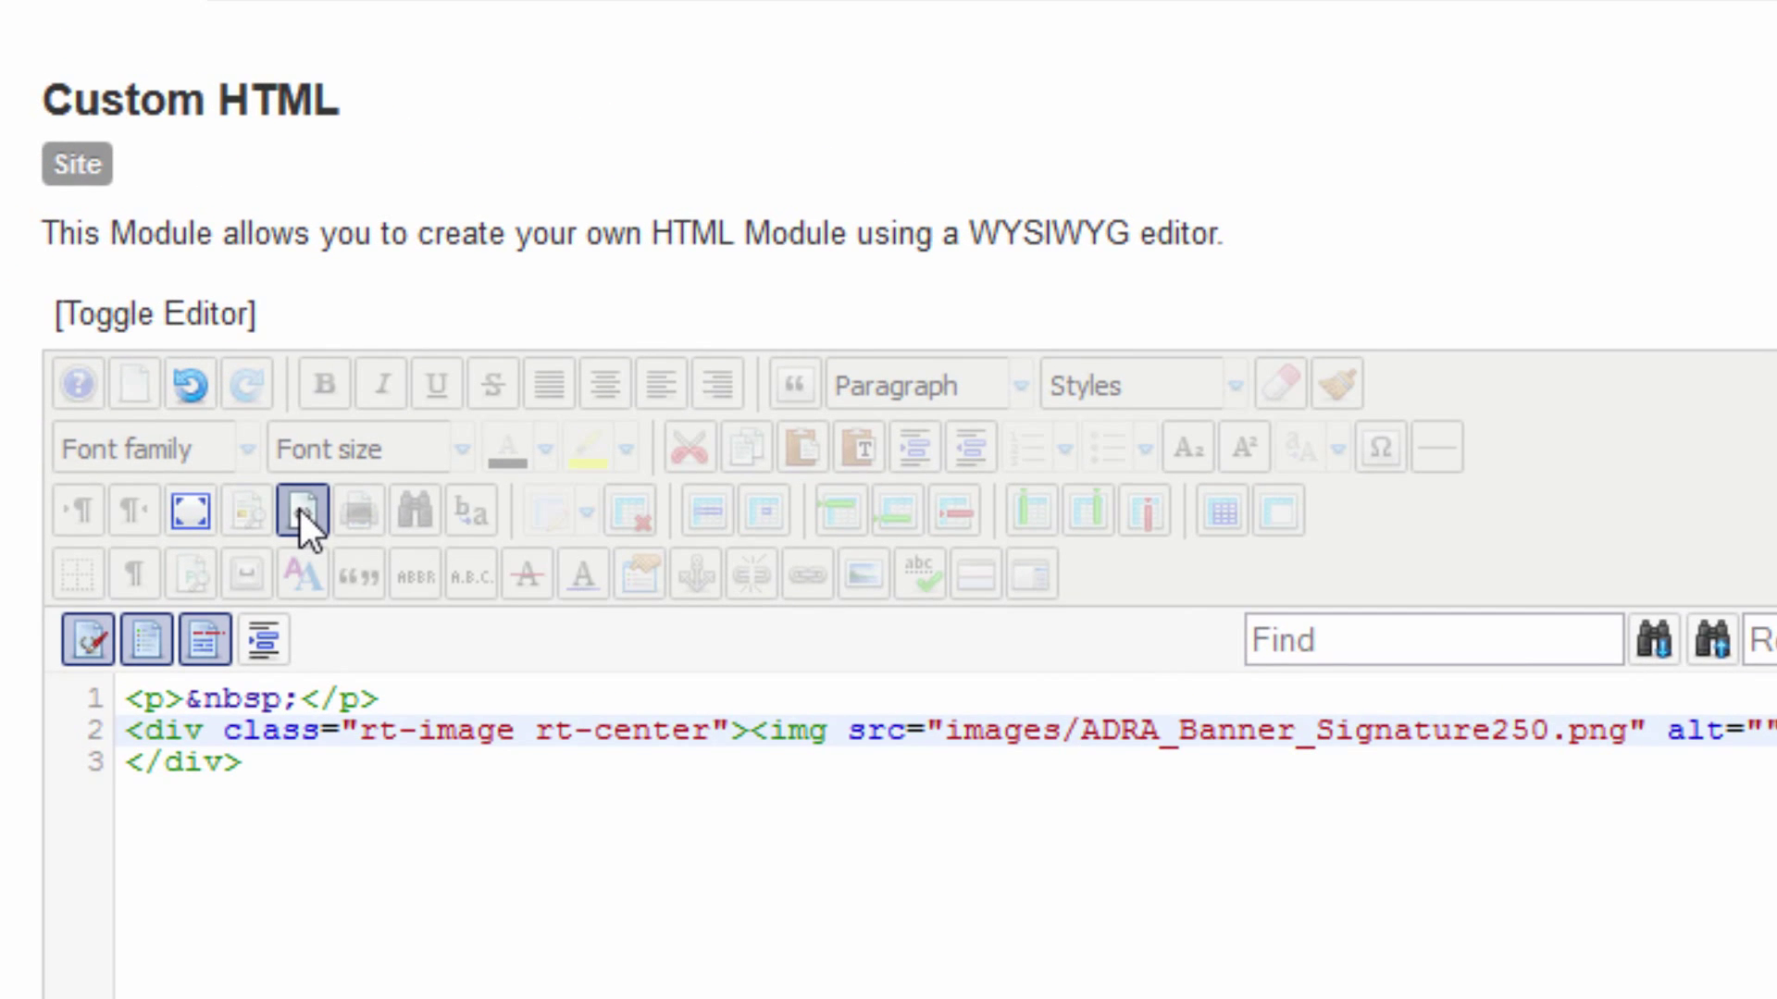
{"action": "left_click", "coordinate": [302, 511]}
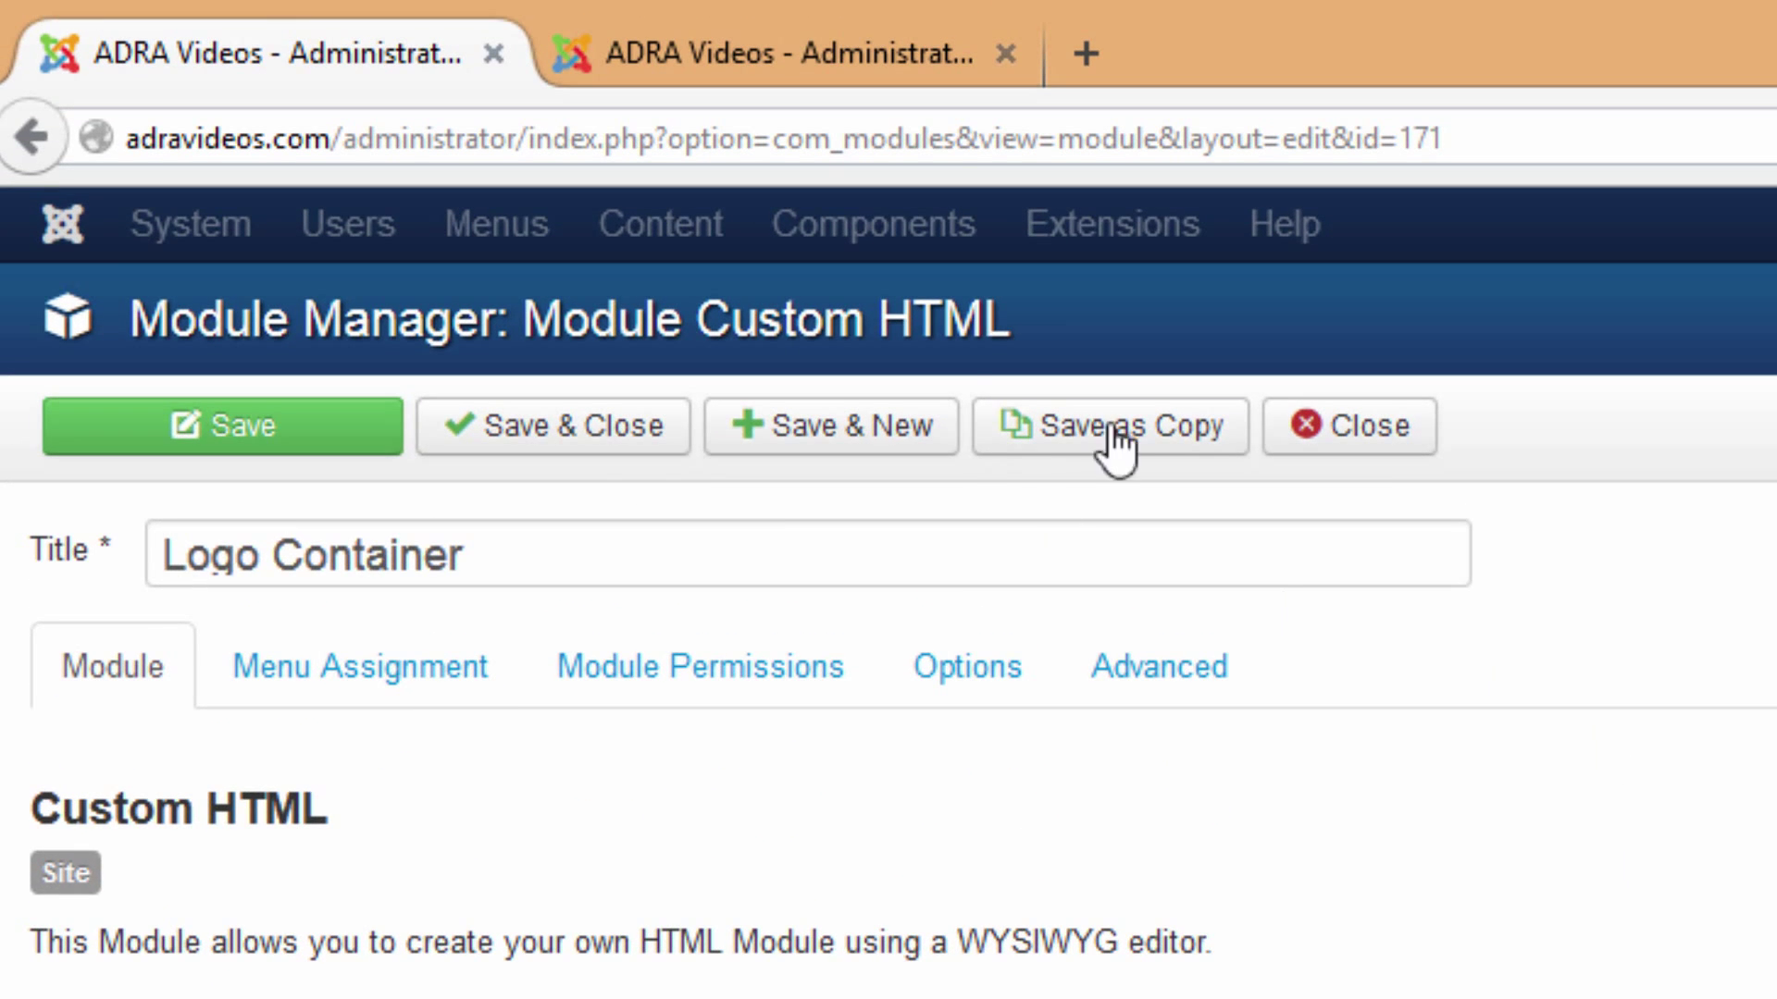
Save and close the Logo Container module.
{"action": "left_click", "coordinate": [629, 431]}
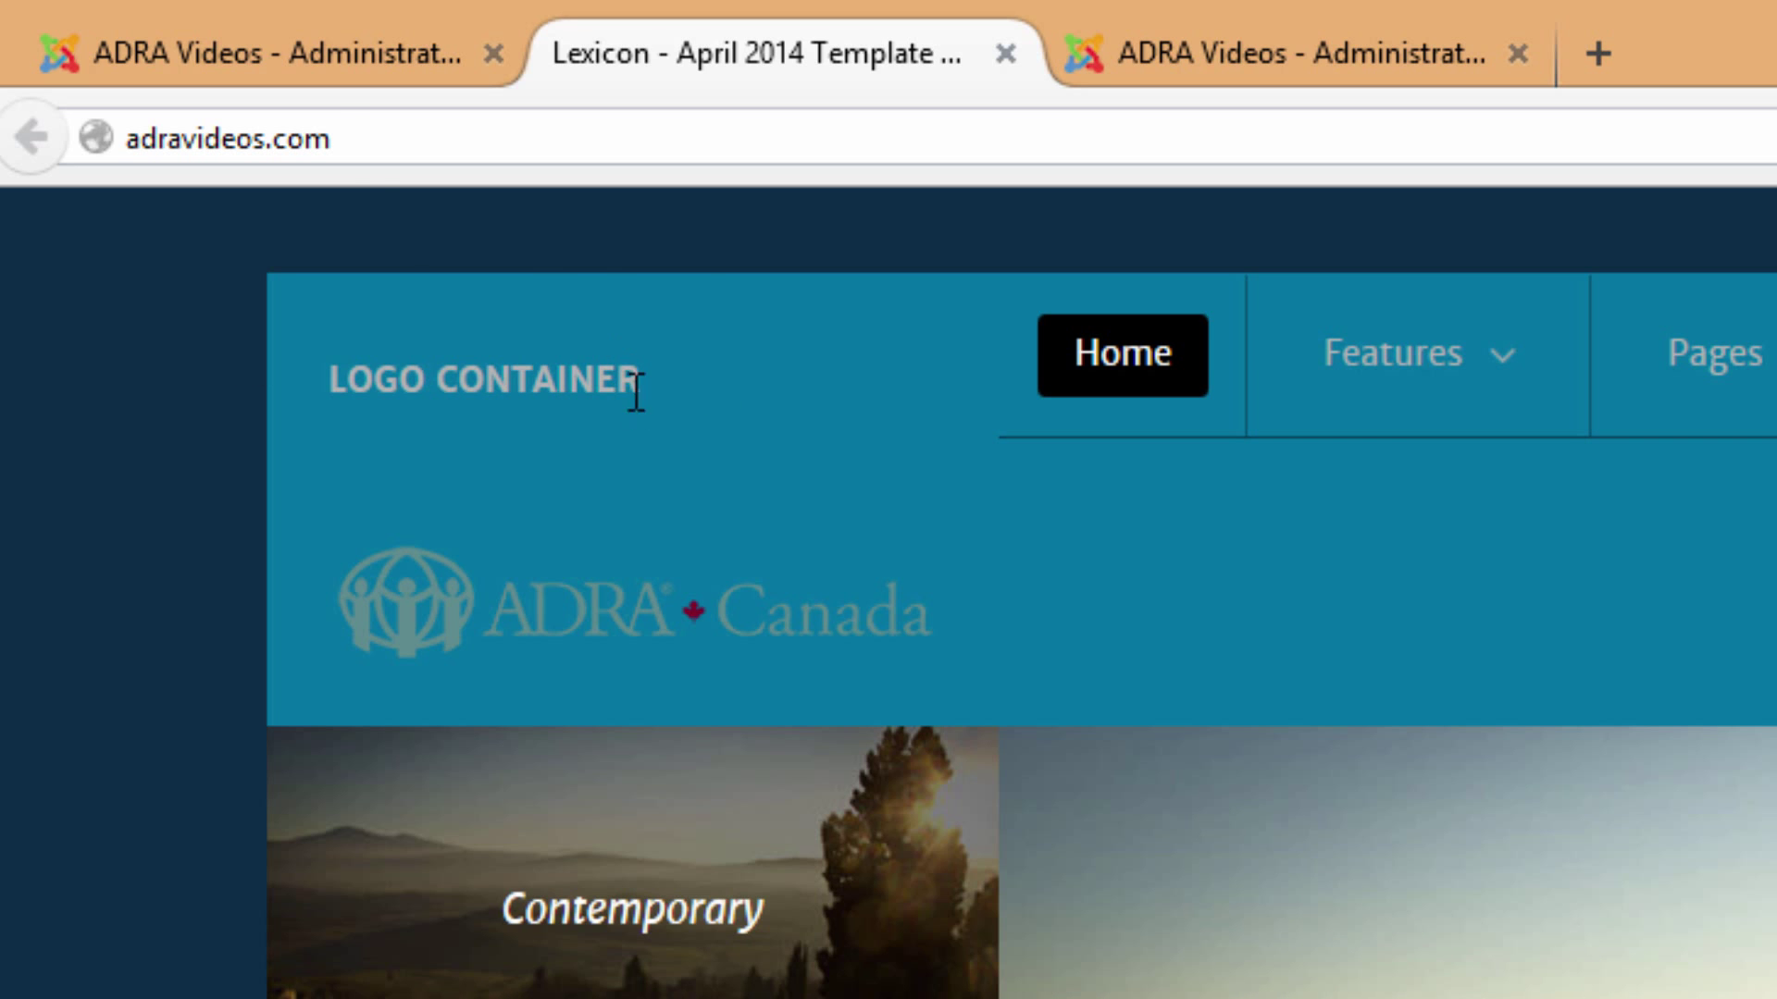
Set the Logo Container module's Show Title to Hide and save it.
{"action": "left_click", "coordinate": [352, 67]}
{"action": "scroll", "coordinate": [889, 629], "scroll_direction": "down", "scroll_amount": 10}
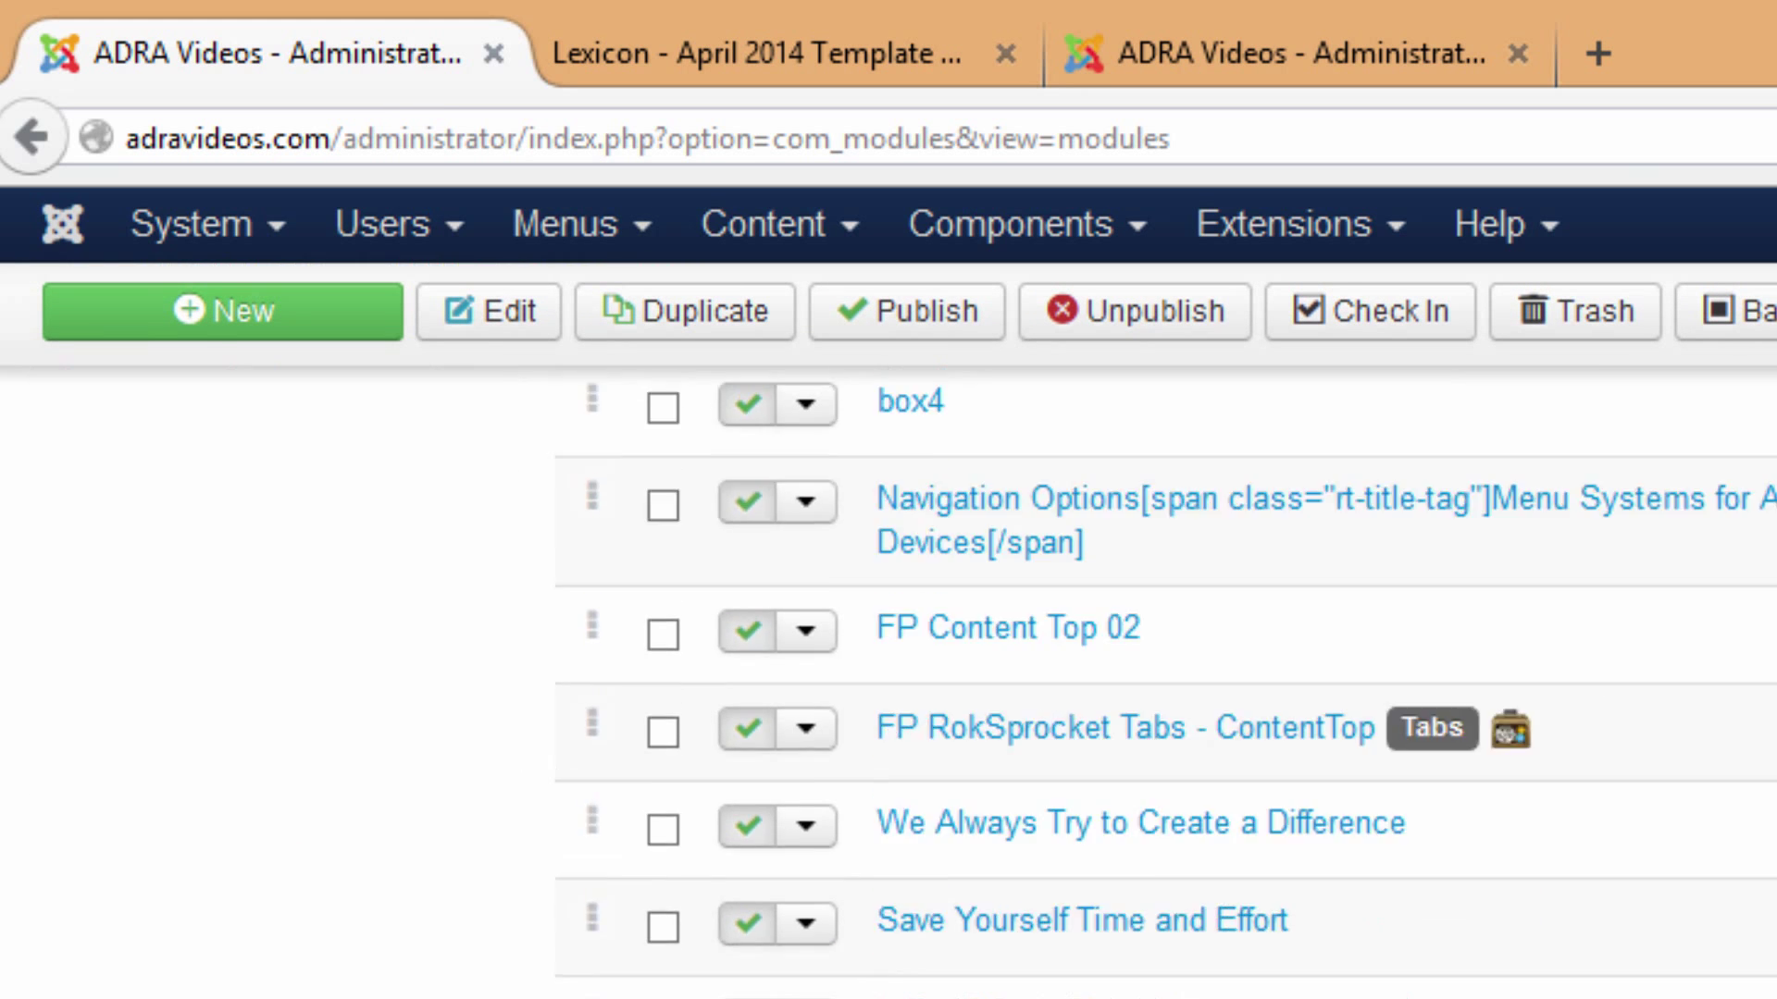
{"action": "scroll", "coordinate": [1416, 481], "scroll_direction": "down", "scroll_amount": 15}
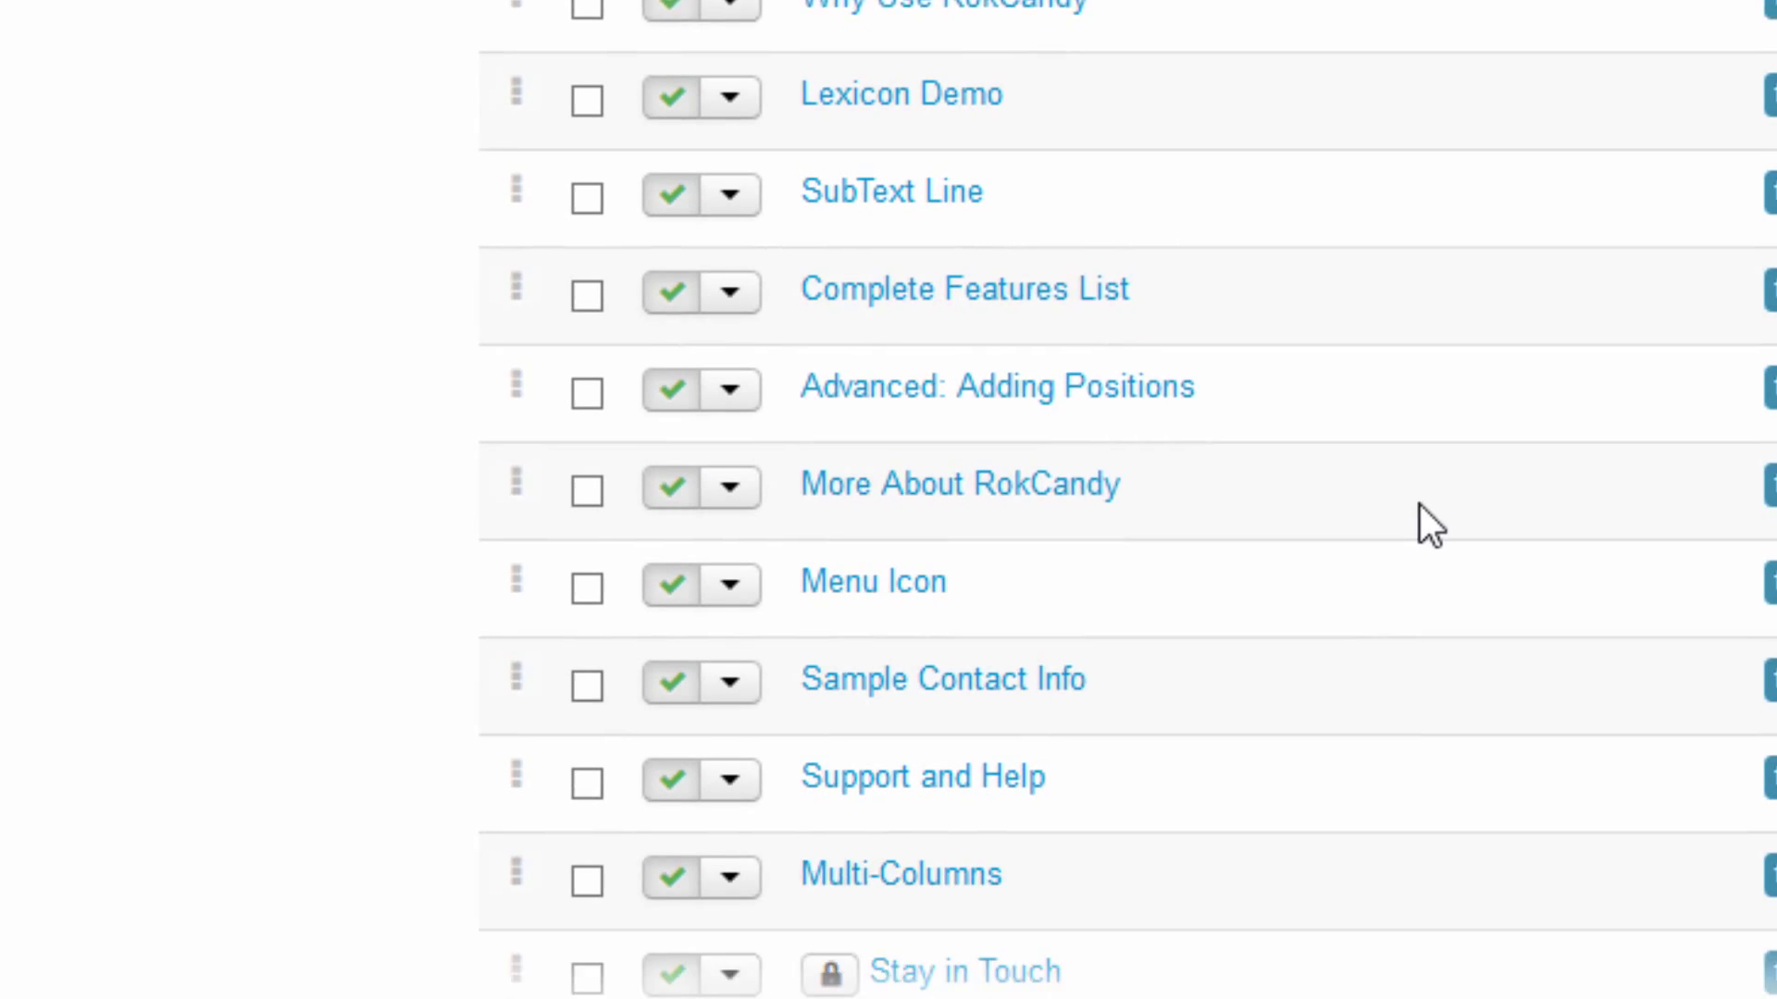
{"action": "left_click", "coordinate": [932, 450]}
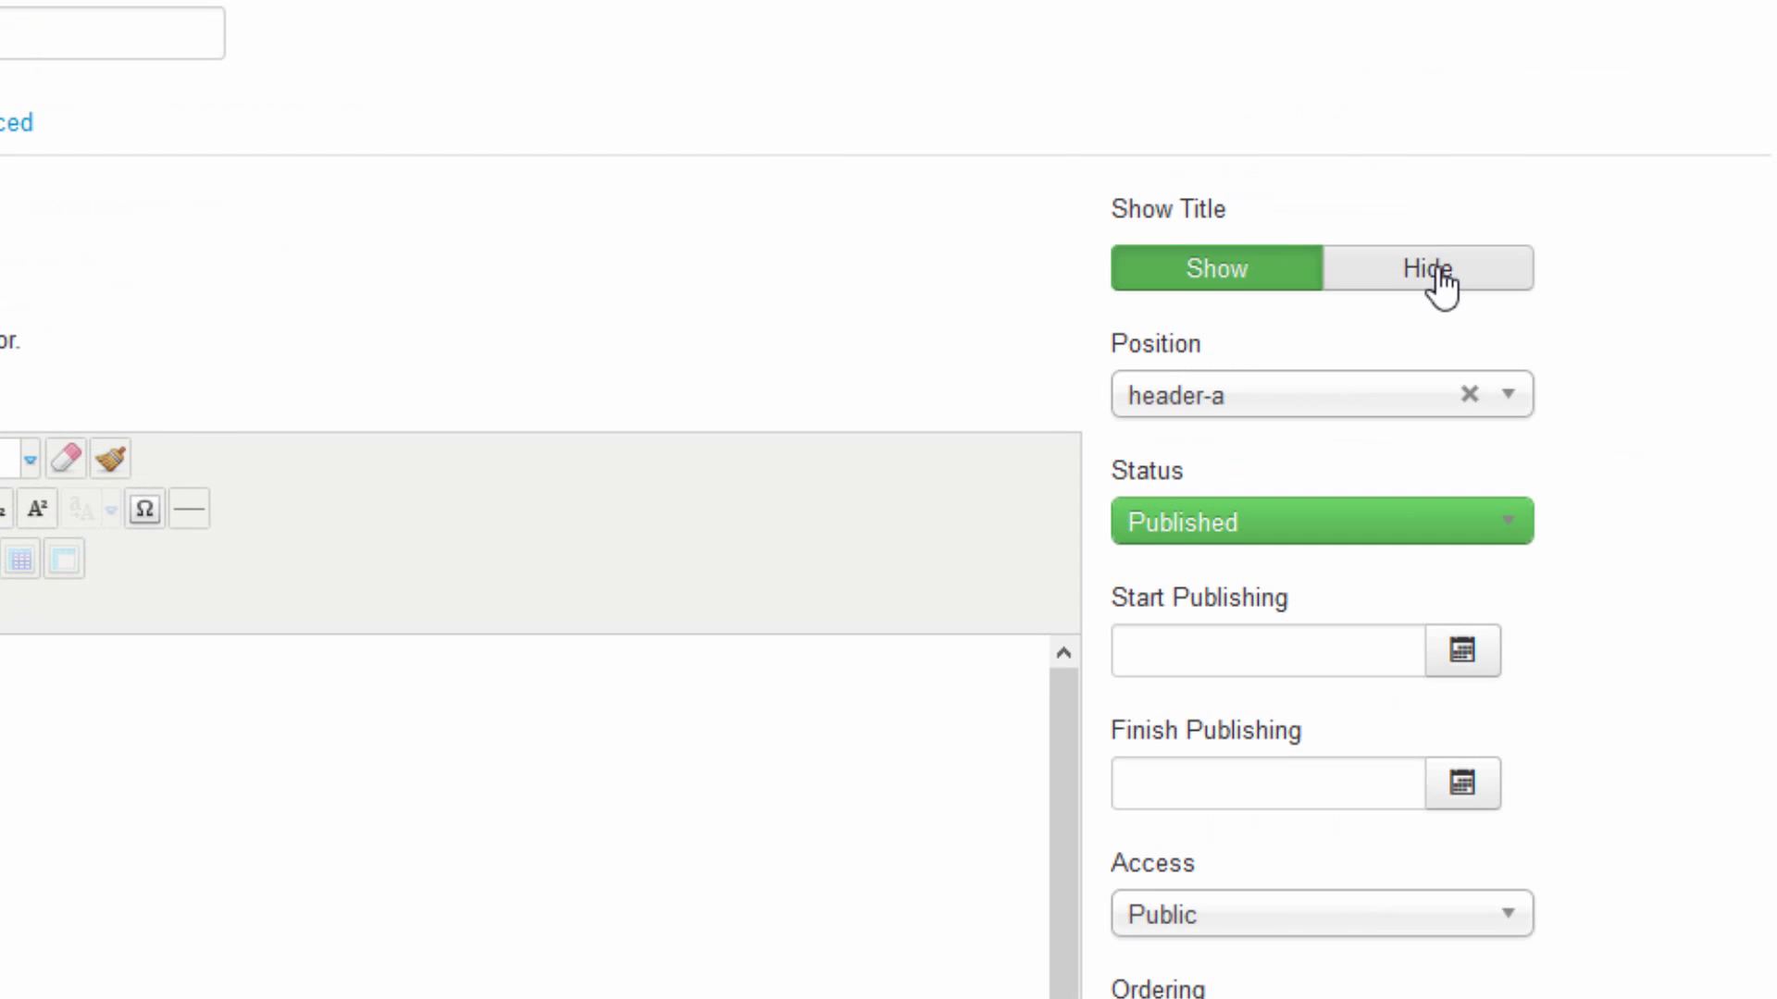
{"action": "left_click", "coordinate": [1435, 272]}
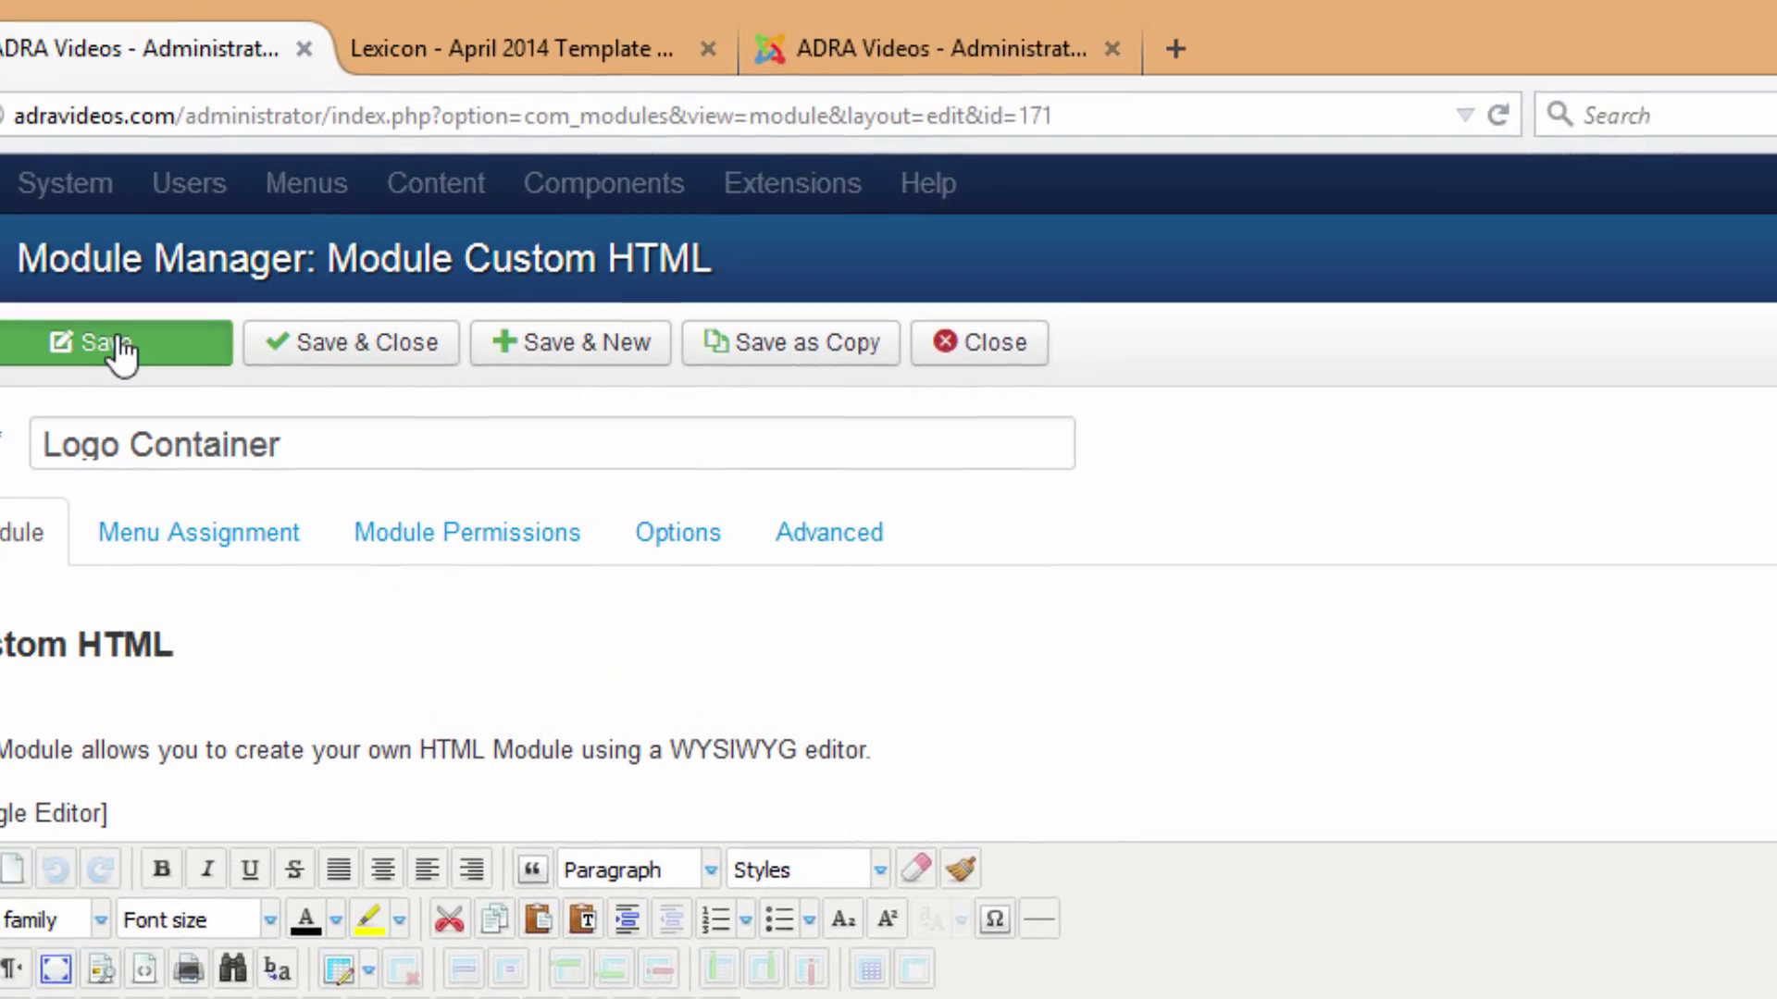
{"action": "left_click", "coordinate": [223, 396]}
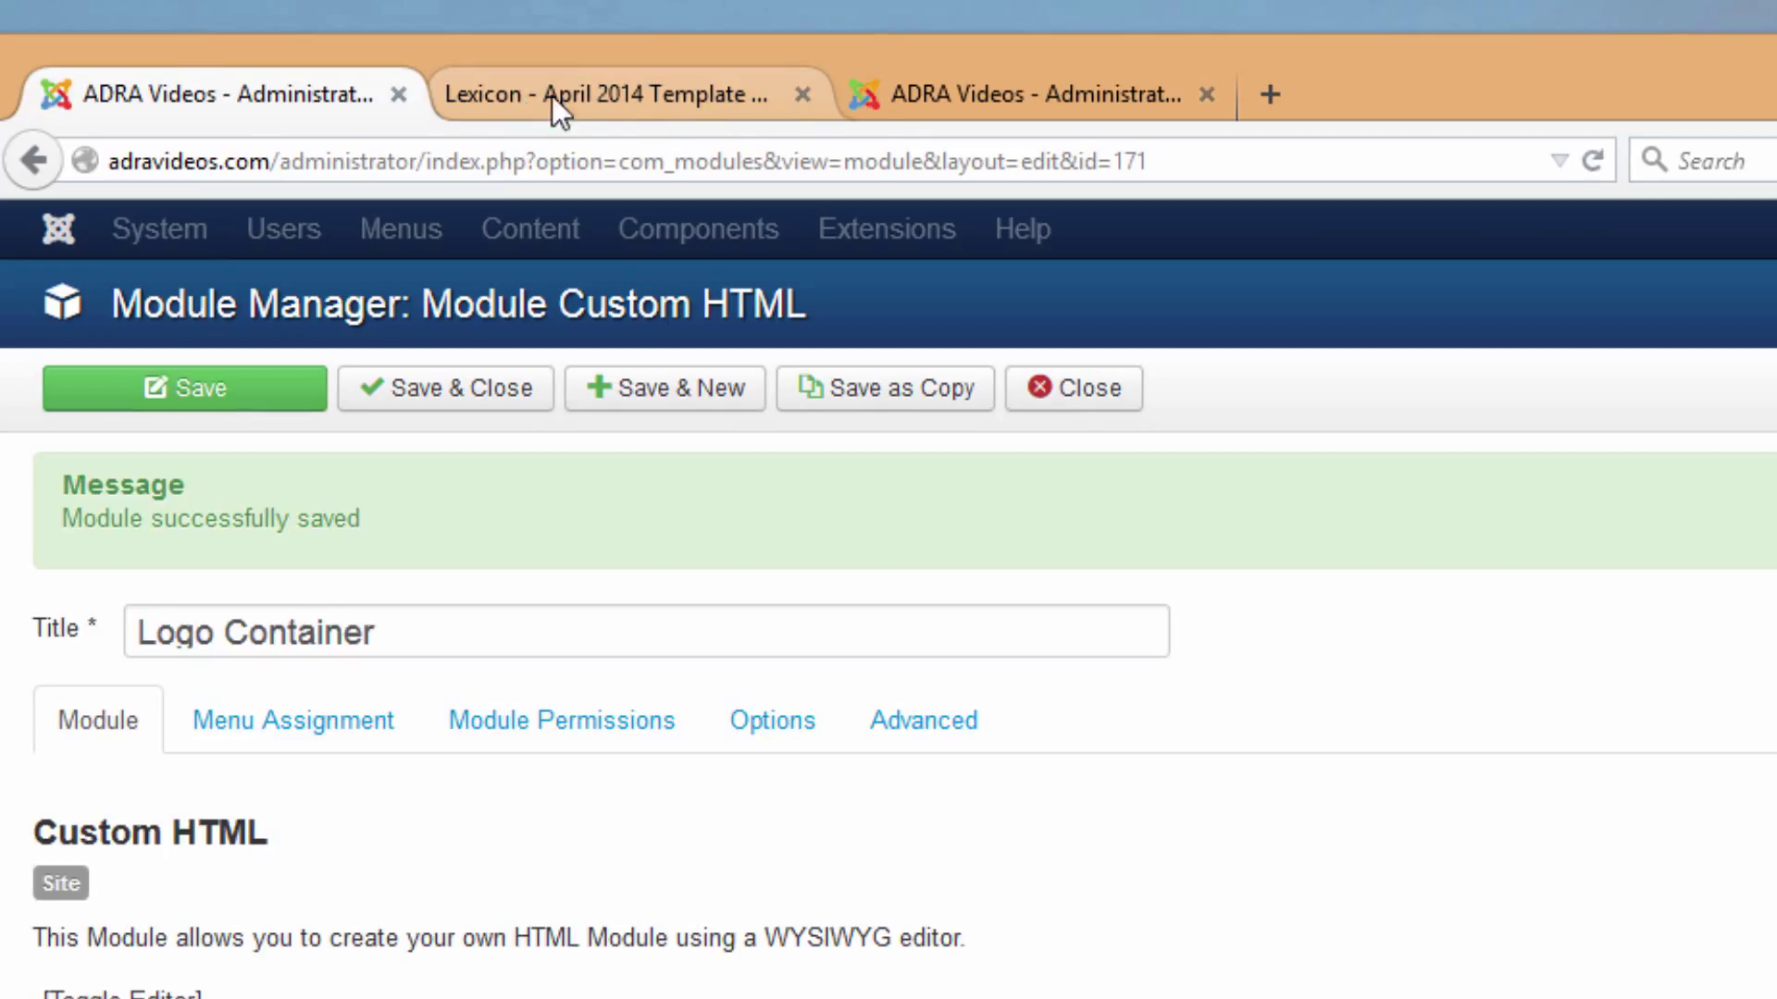
On the front page, shrink the browser to mobile width to check the ADRA Canada logo.
{"action": "left_click", "coordinate": [606, 94]}
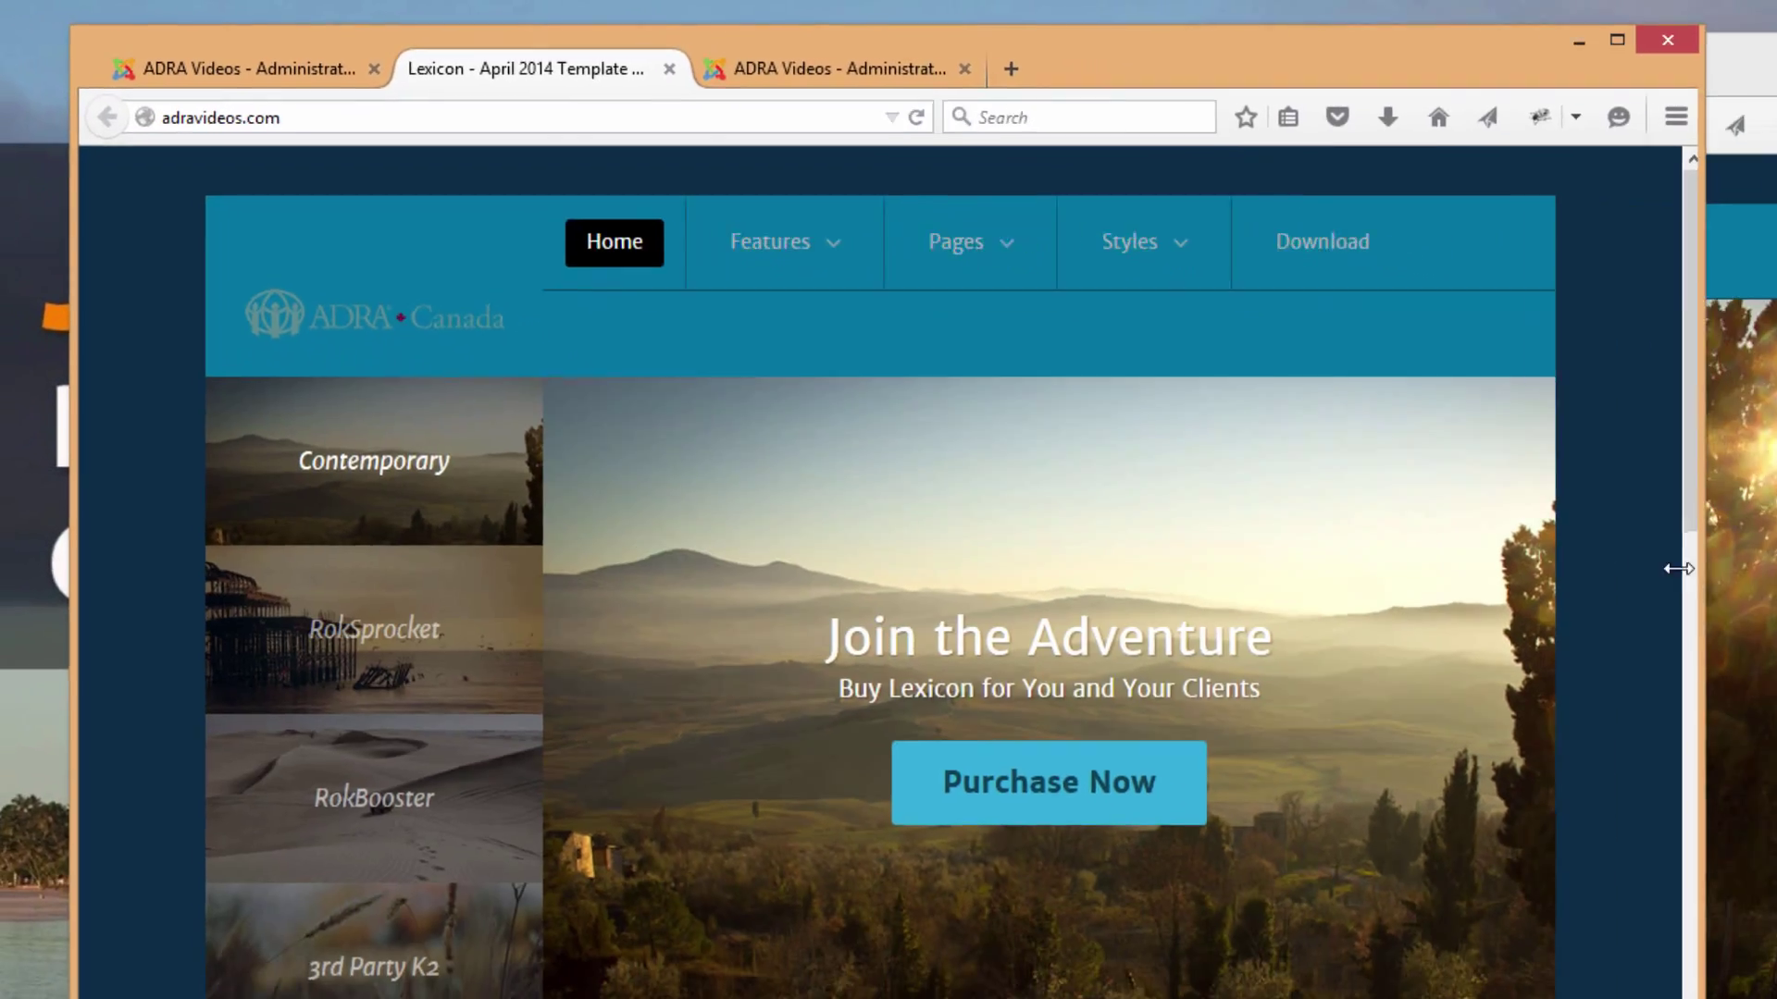
{"action": "left_click_drag", "start_coordinate": [1678, 568], "coordinate": [1677, 863]}
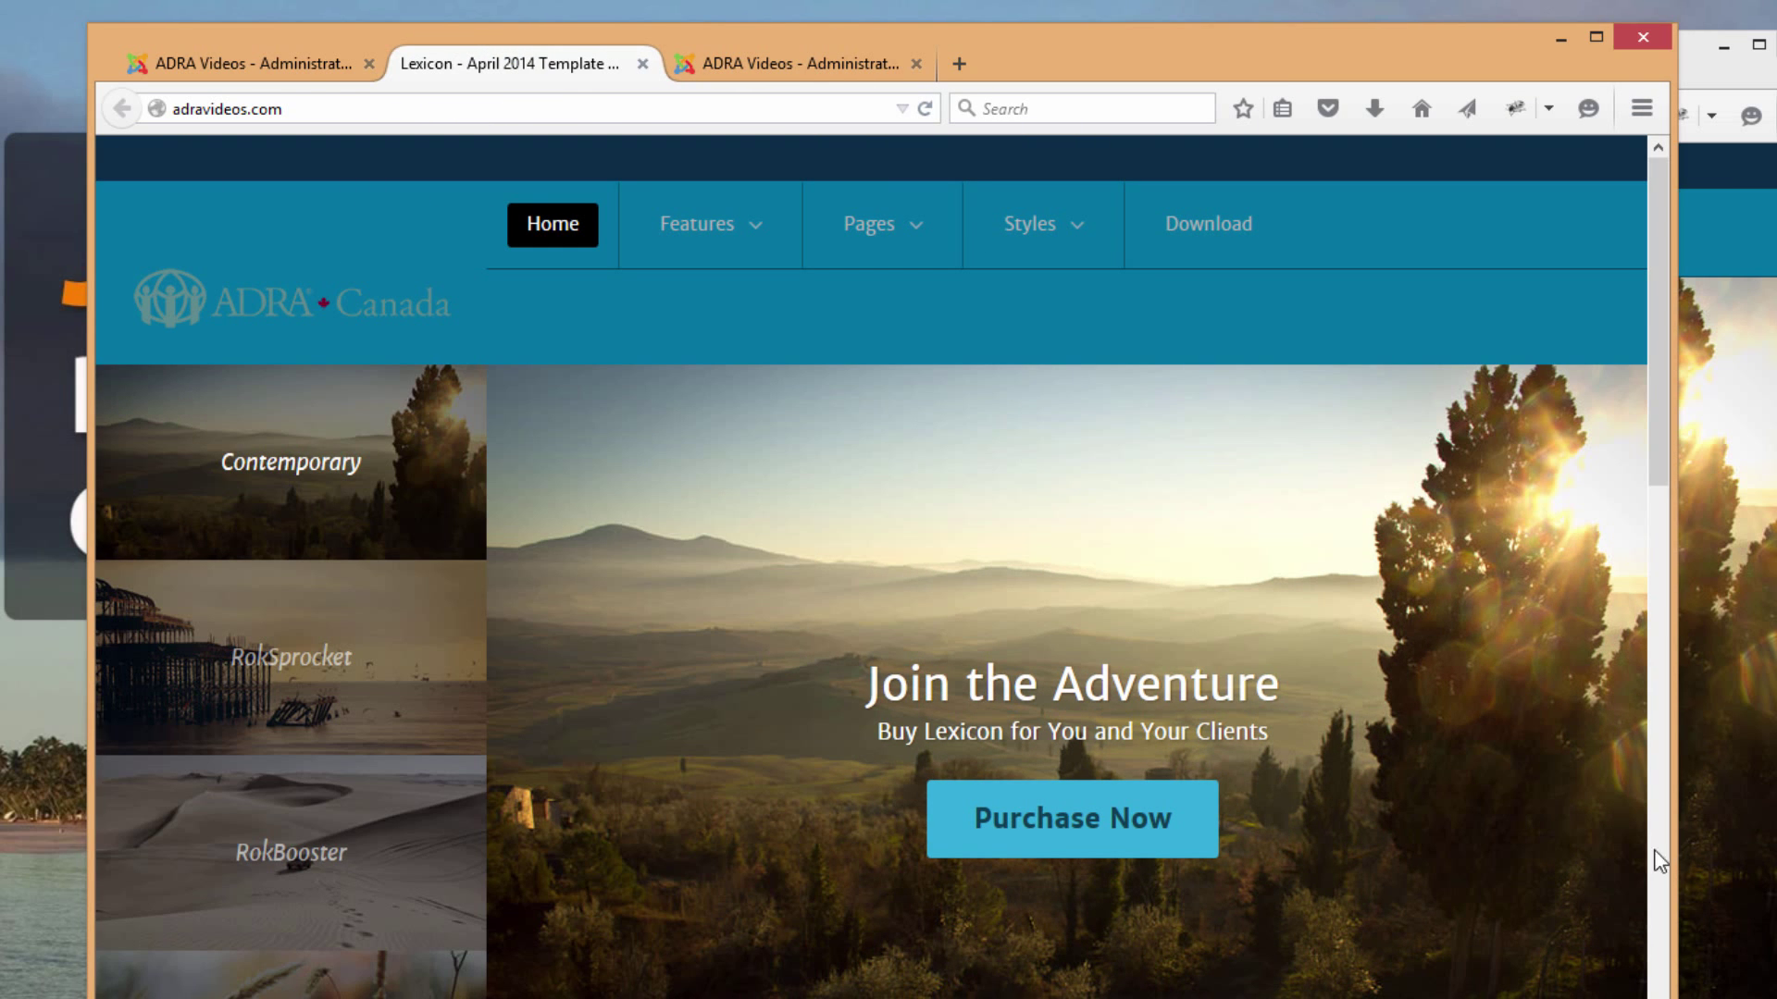
Read step 3 of the forum's 'Creating a responsive logo' guide, then return to the Joomla admin.
{"action": "key", "text": "alt+Tab"}
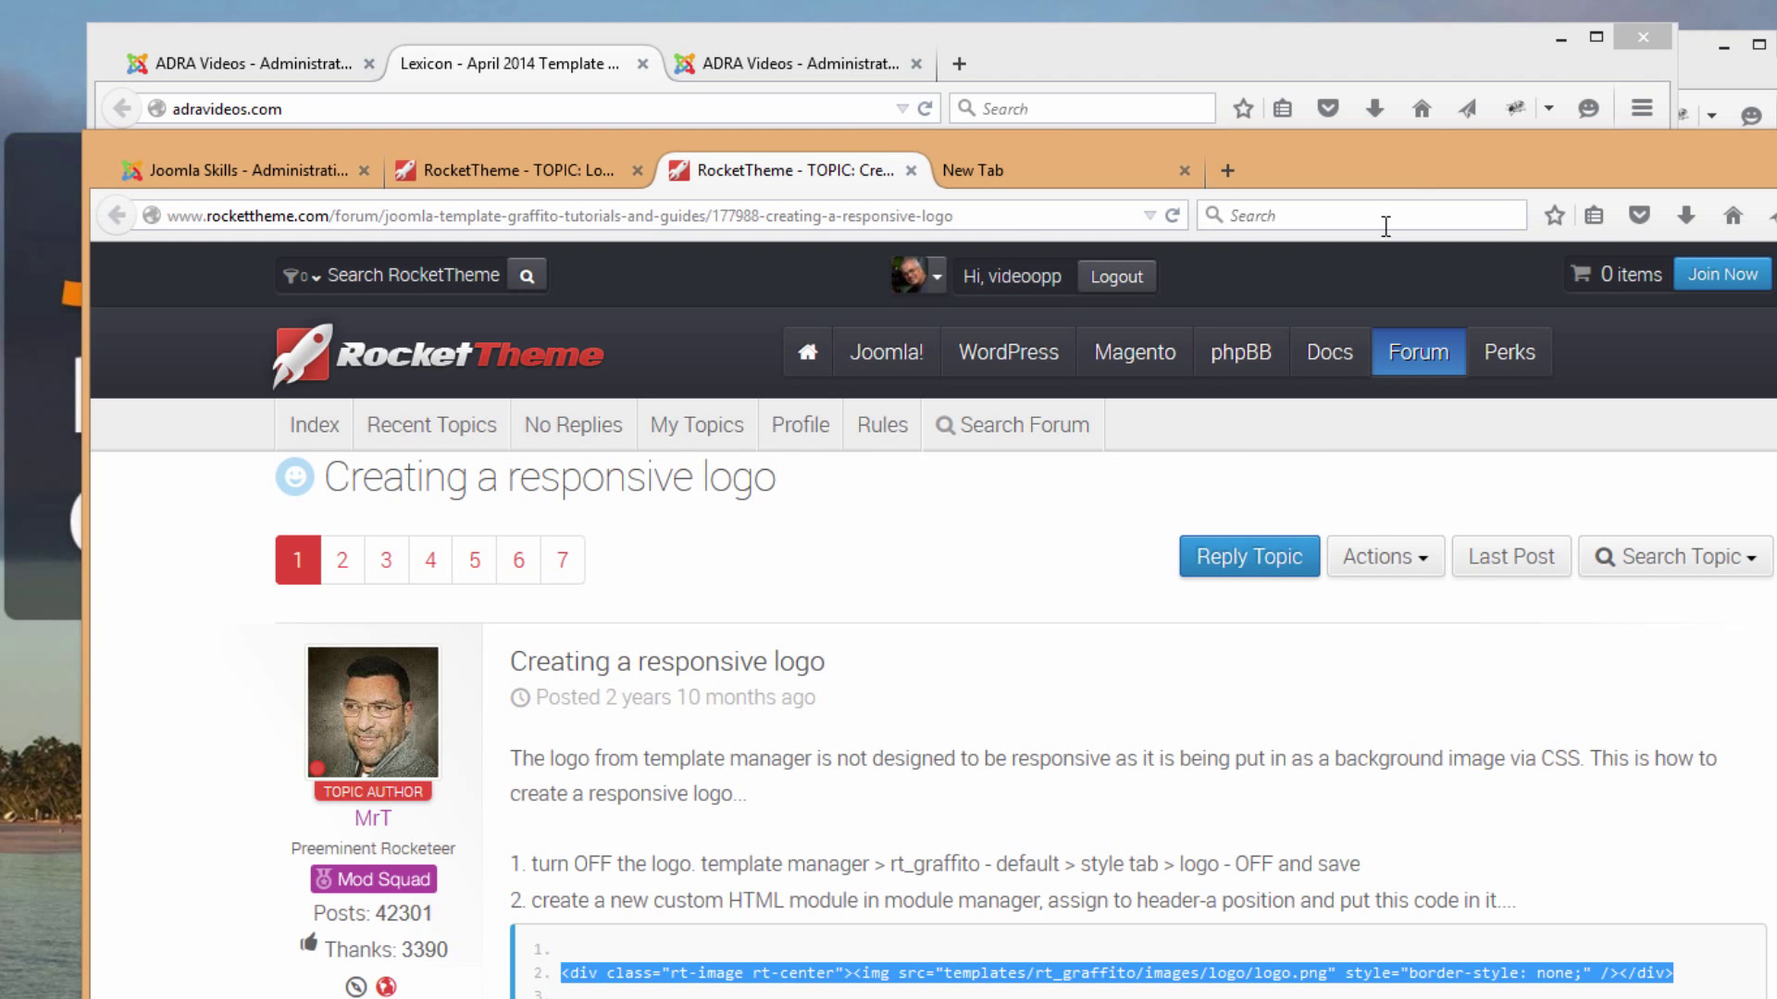
{"action": "scroll", "coordinate": [472, 740], "scroll_direction": "down", "scroll_amount": 3}
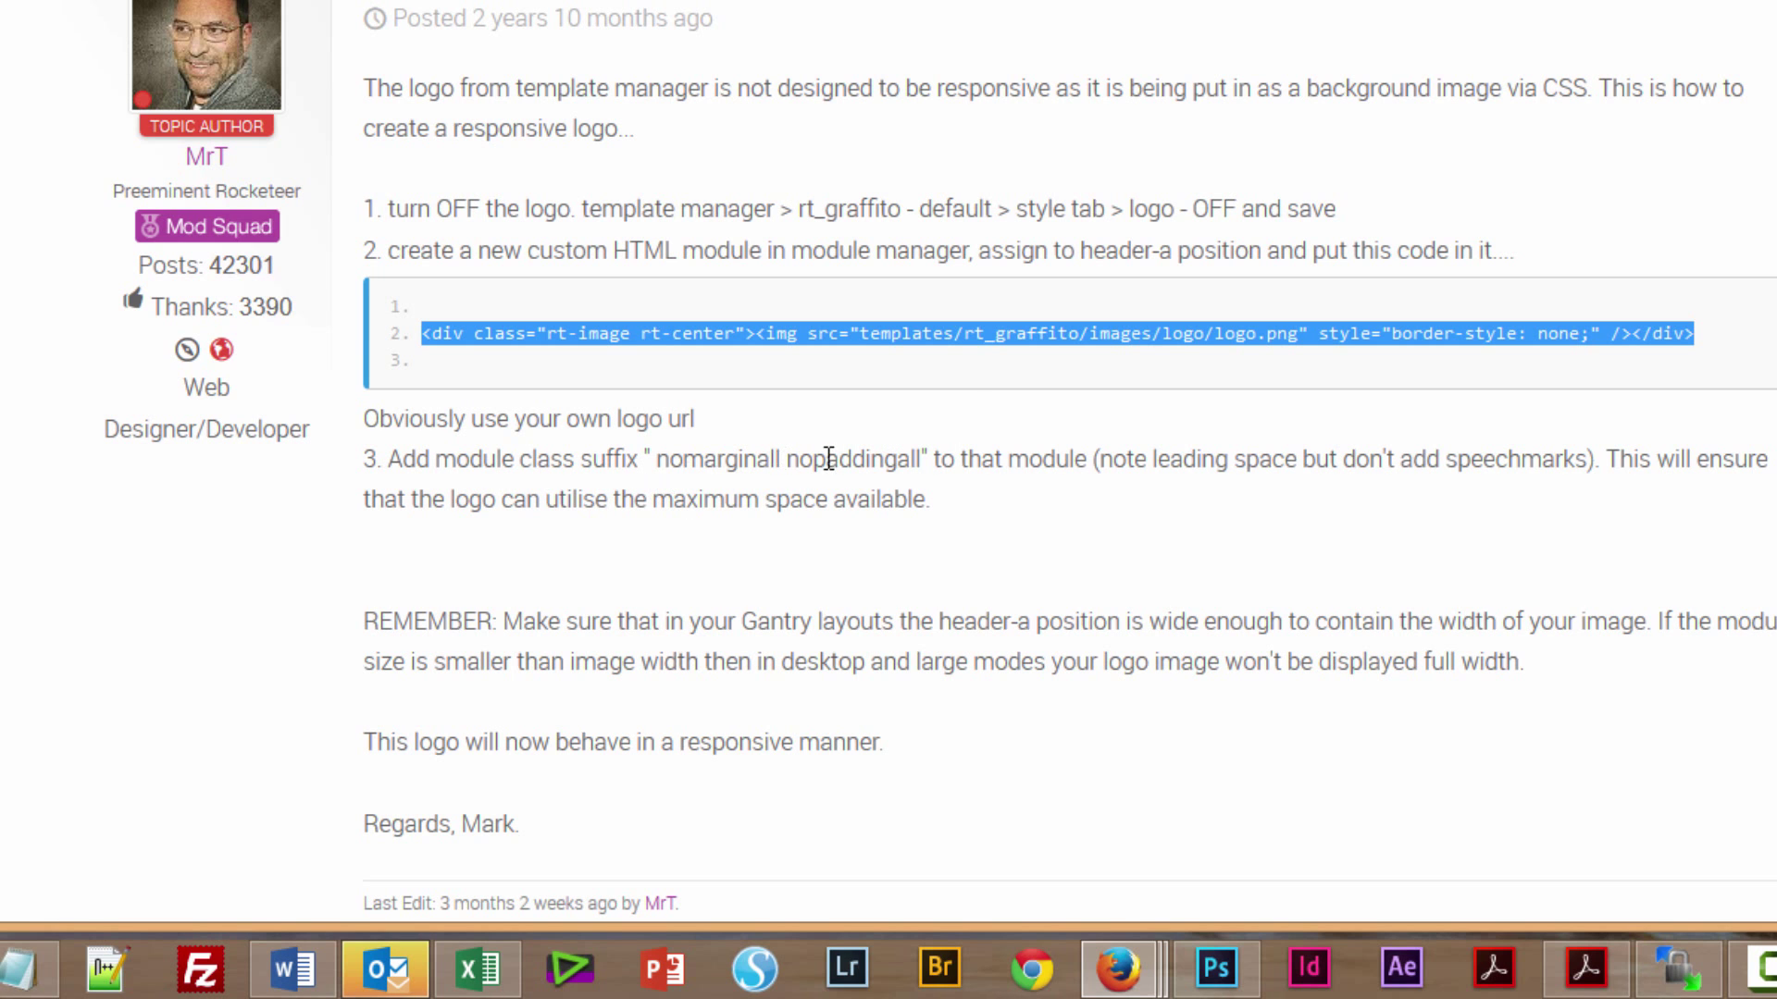
{"action": "key", "text": "alt+Tab"}
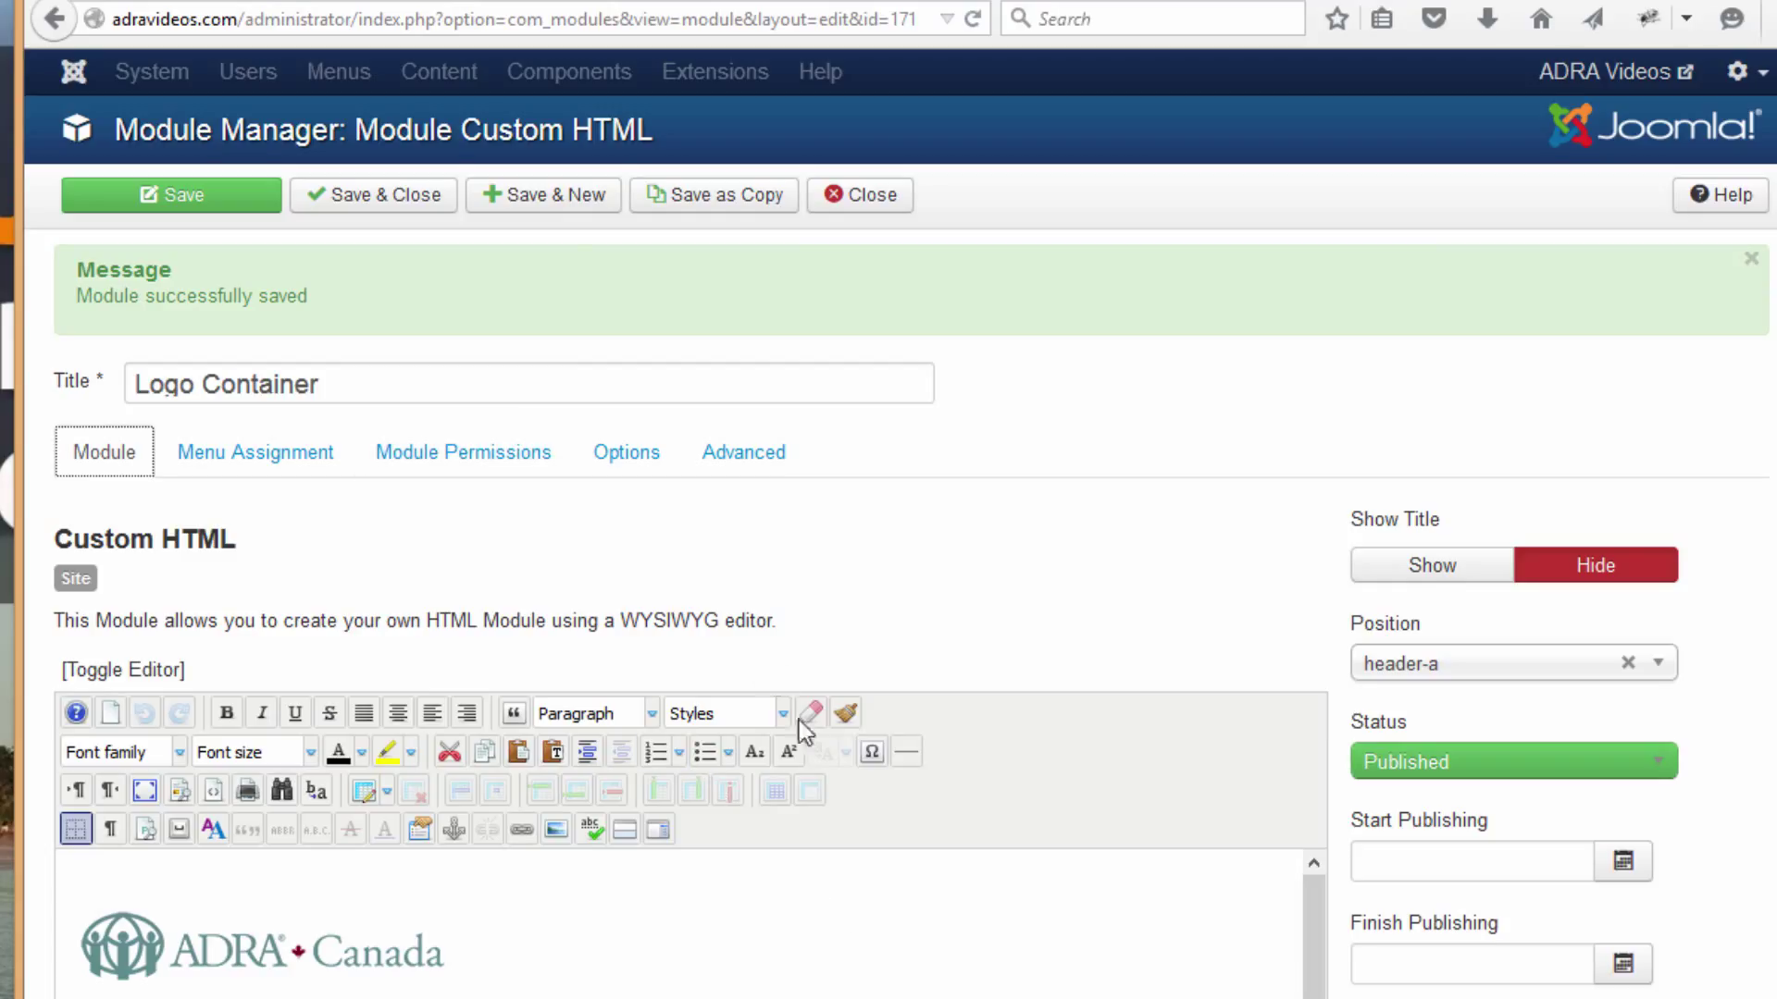
Paste 'nomarginall nopaddingall' from the forum into Module Class Suffix, save, and view the front page.
{"action": "left_click", "coordinate": [725, 462]}
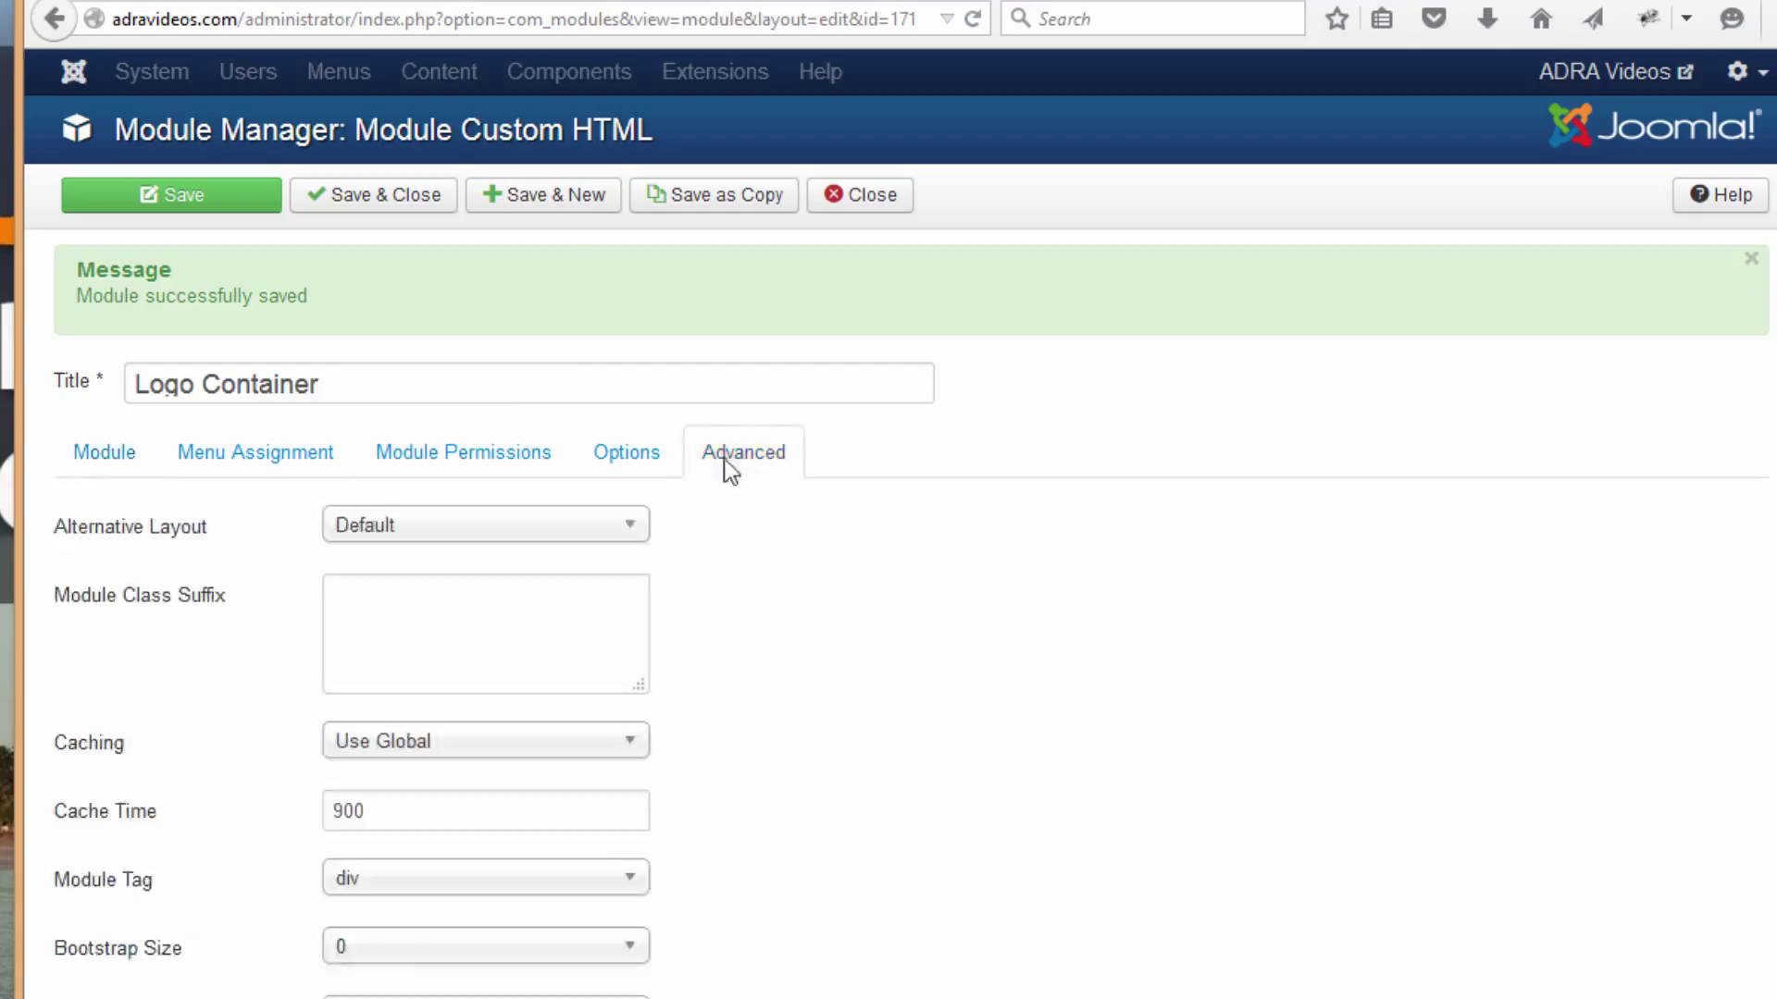
{"action": "left_click", "coordinate": [361, 587]}
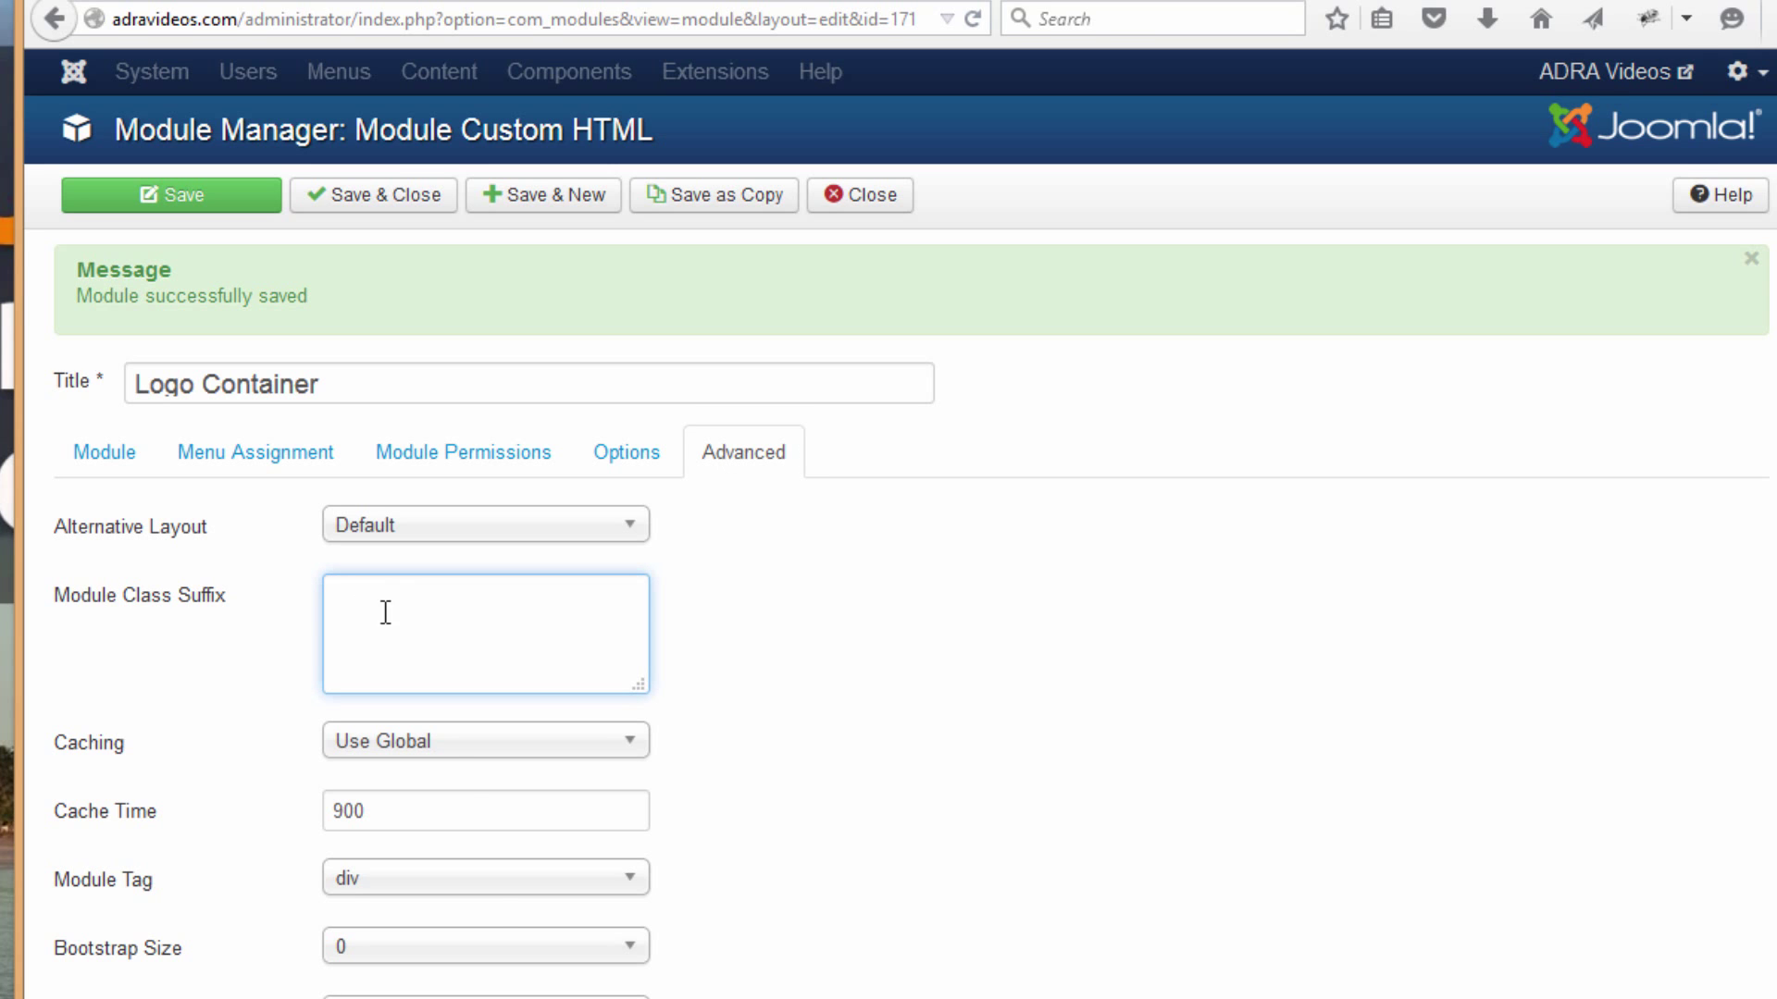
{"action": "key", "text": "alt+Tab"}
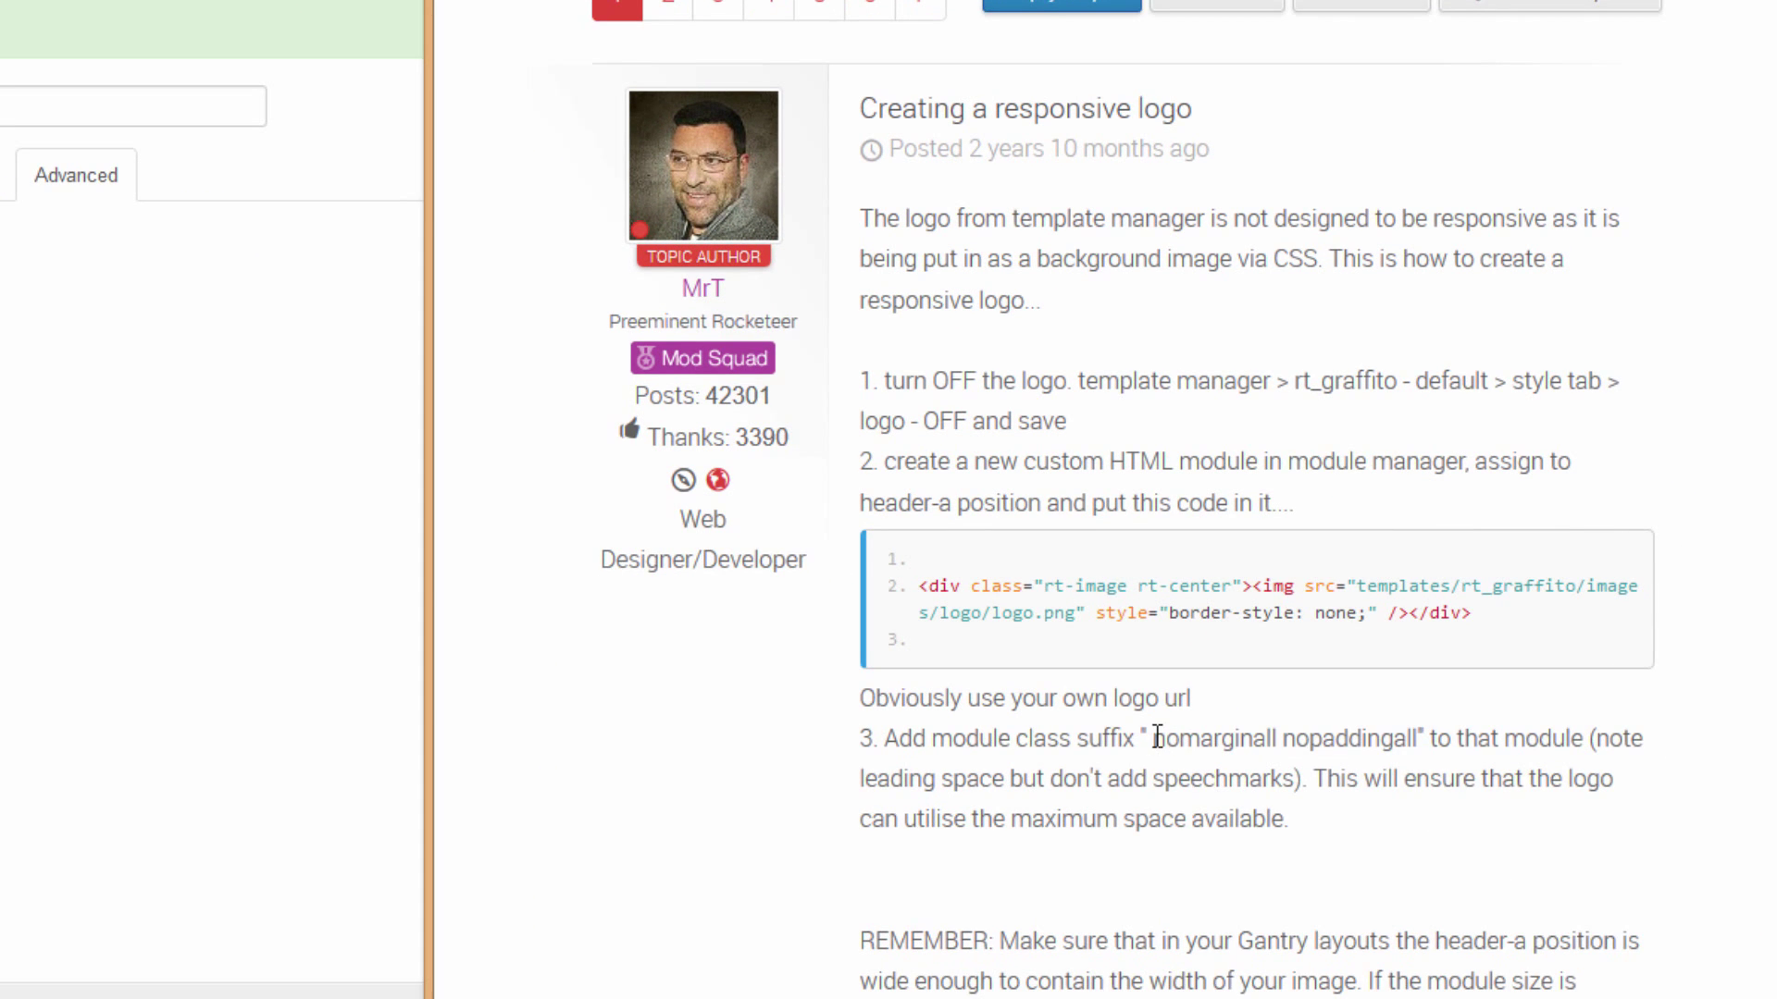
{"action": "left_click_drag", "start_coordinate": [1152, 740], "coordinate": [1416, 746]}
{"action": "key", "text": "ctrl+c"}
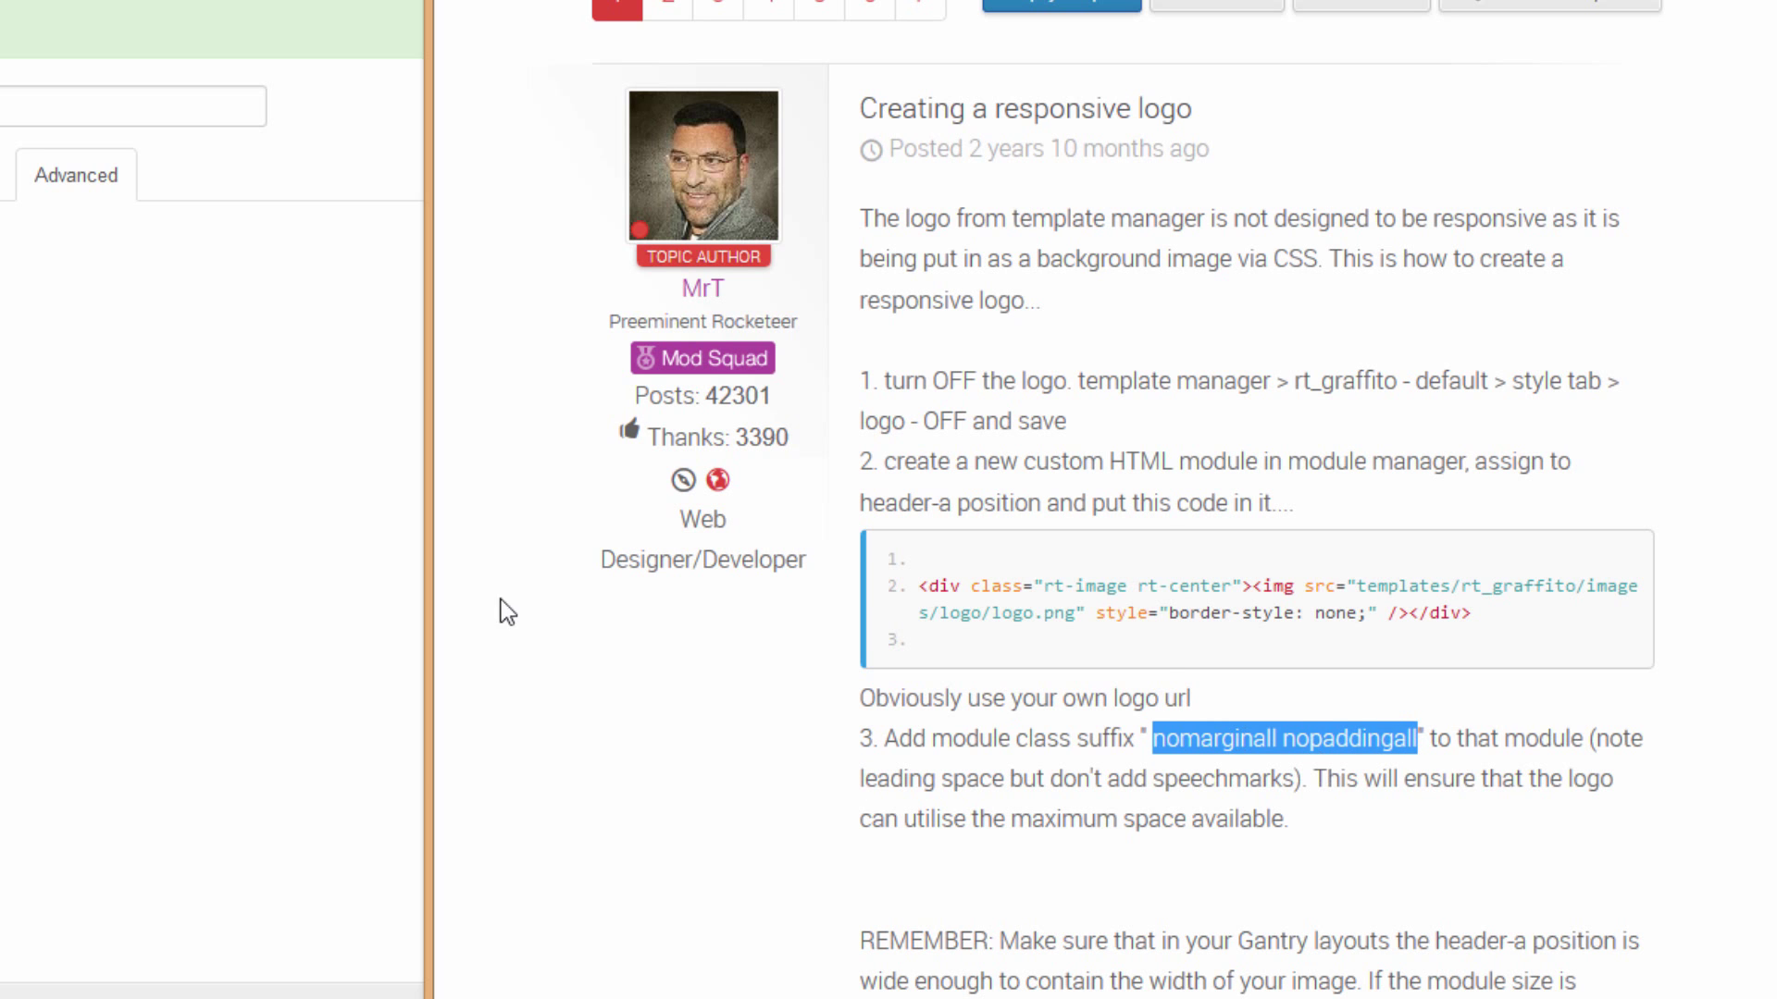
{"action": "left_click", "coordinate": [0, 322]}
{"action": "key", "text": "ctrl+v"}
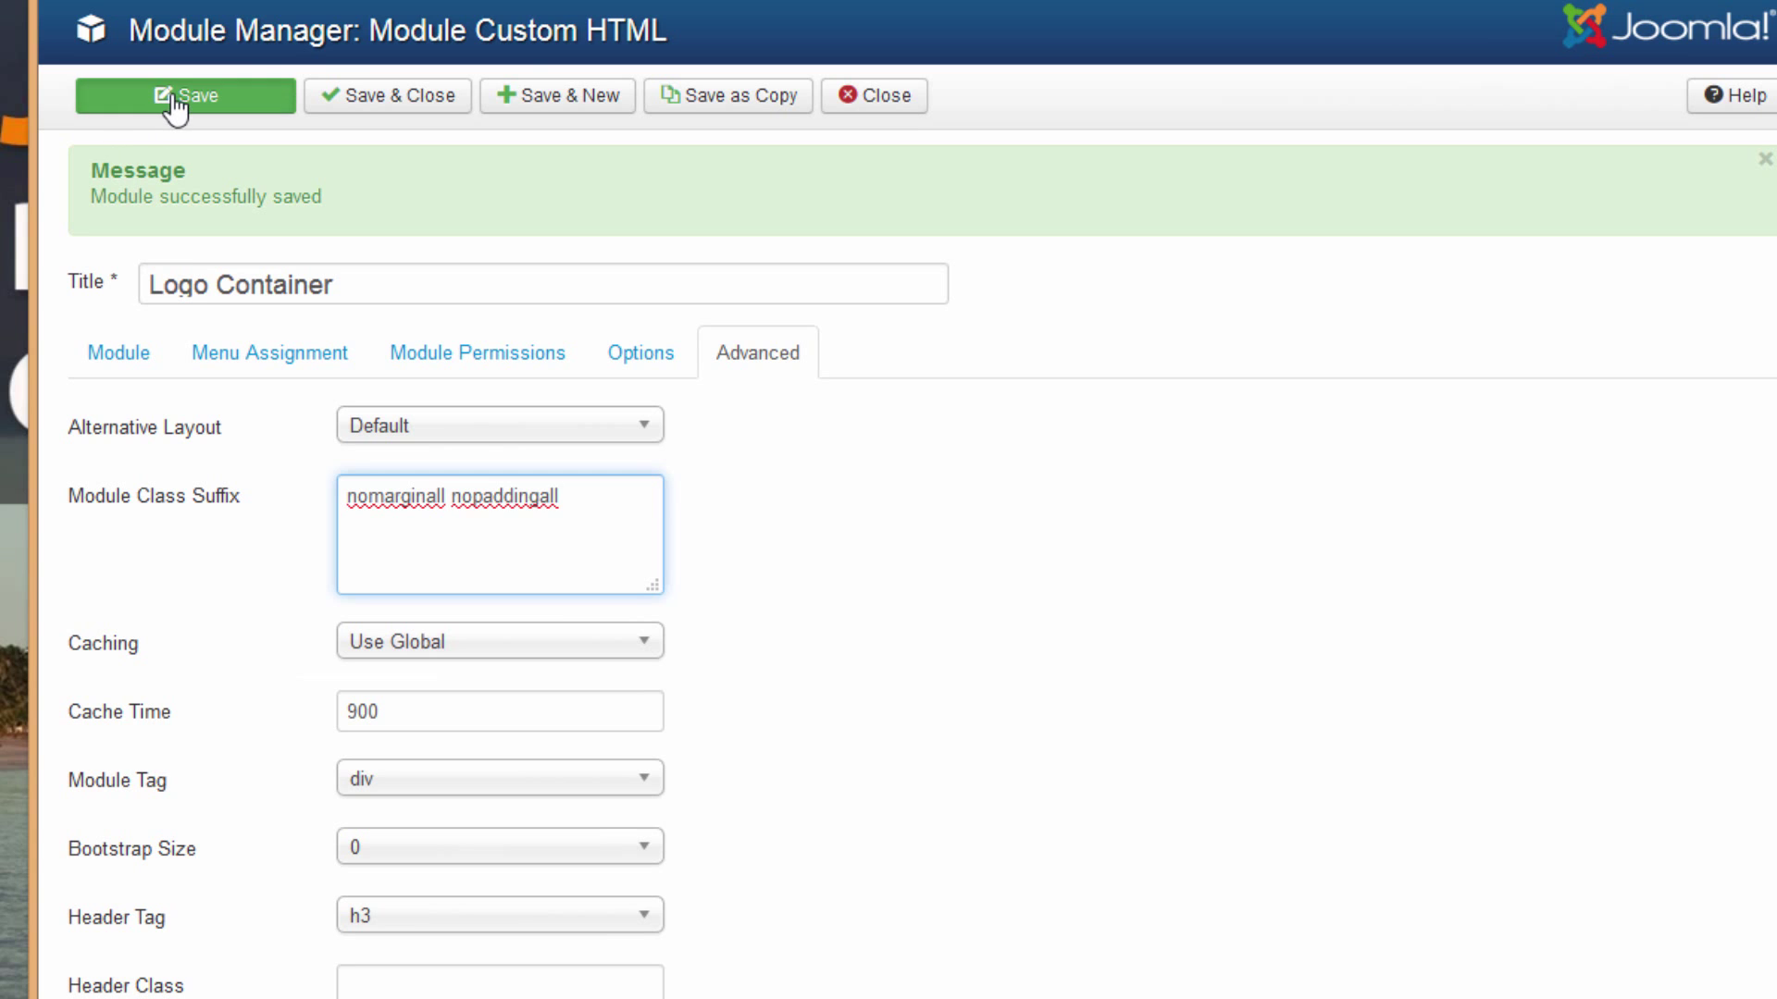
{"action": "left_click", "coordinate": [176, 97]}
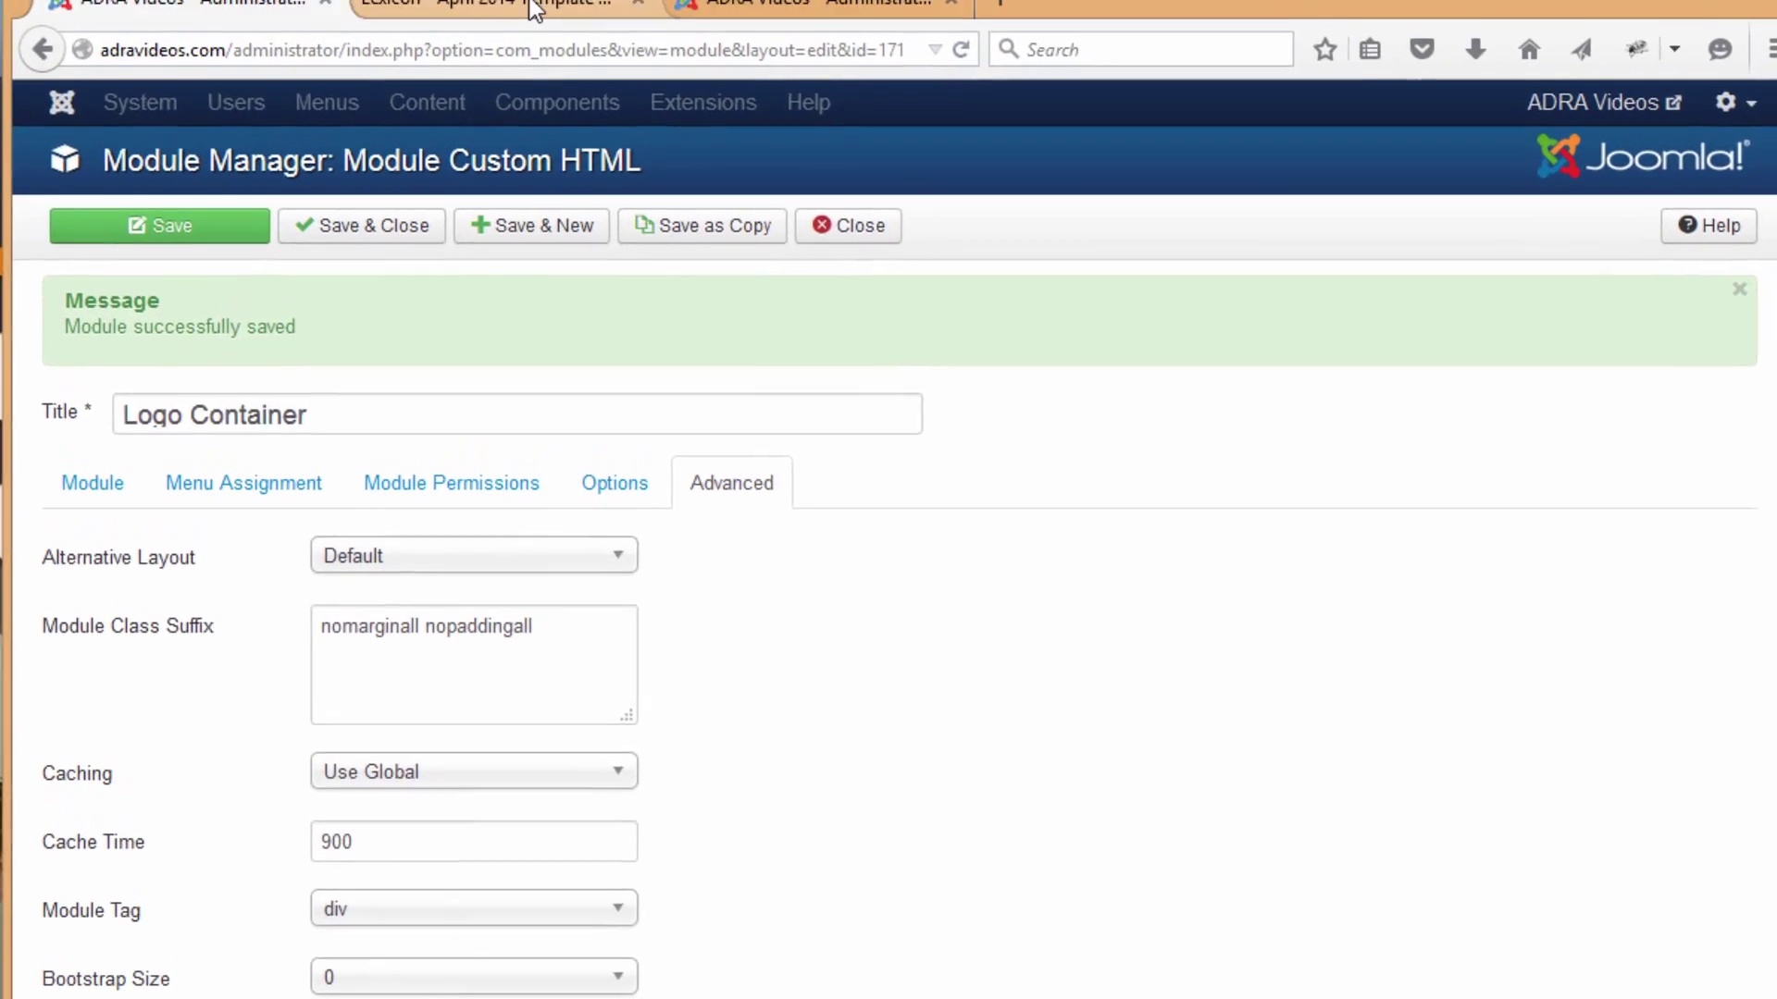
{"action": "left_click", "coordinate": [472, 45]}
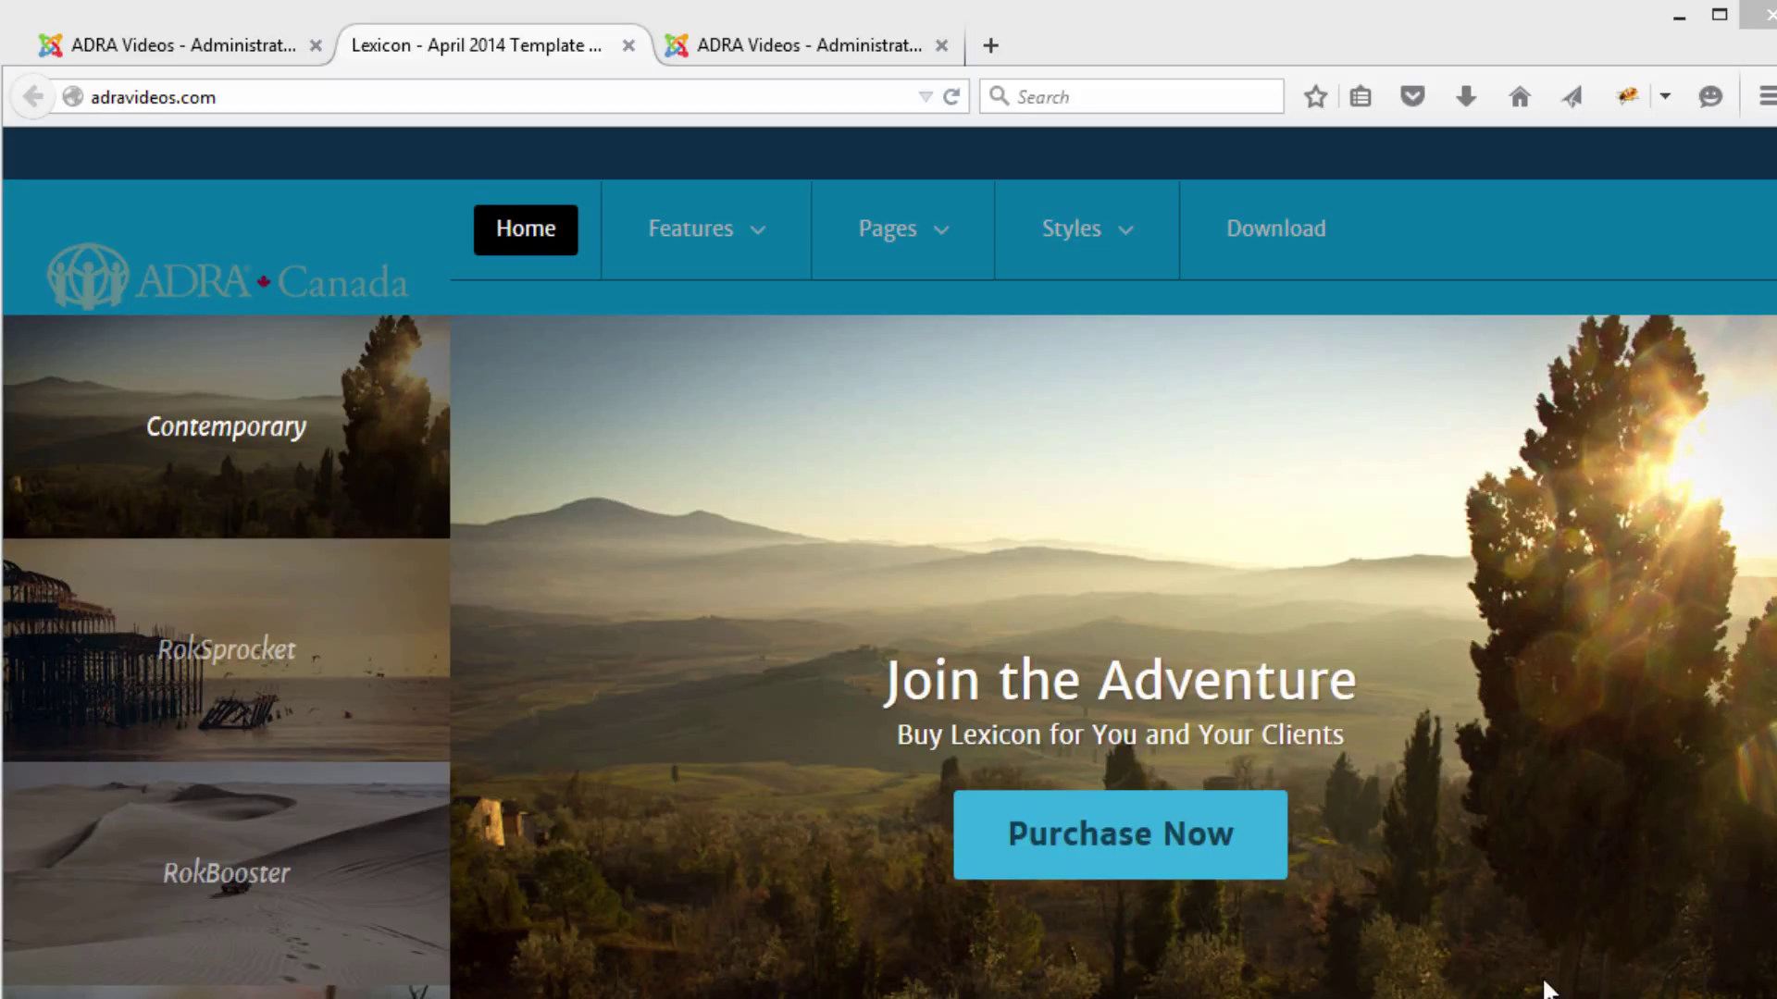
Scroll through the front page to check the header logo, then nudge the other browser window aside.
{"action": "mouse_move", "coordinate": [758, 238]}
{"action": "scroll", "coordinate": [888, 562], "scroll_direction": "down", "scroll_amount": 10}
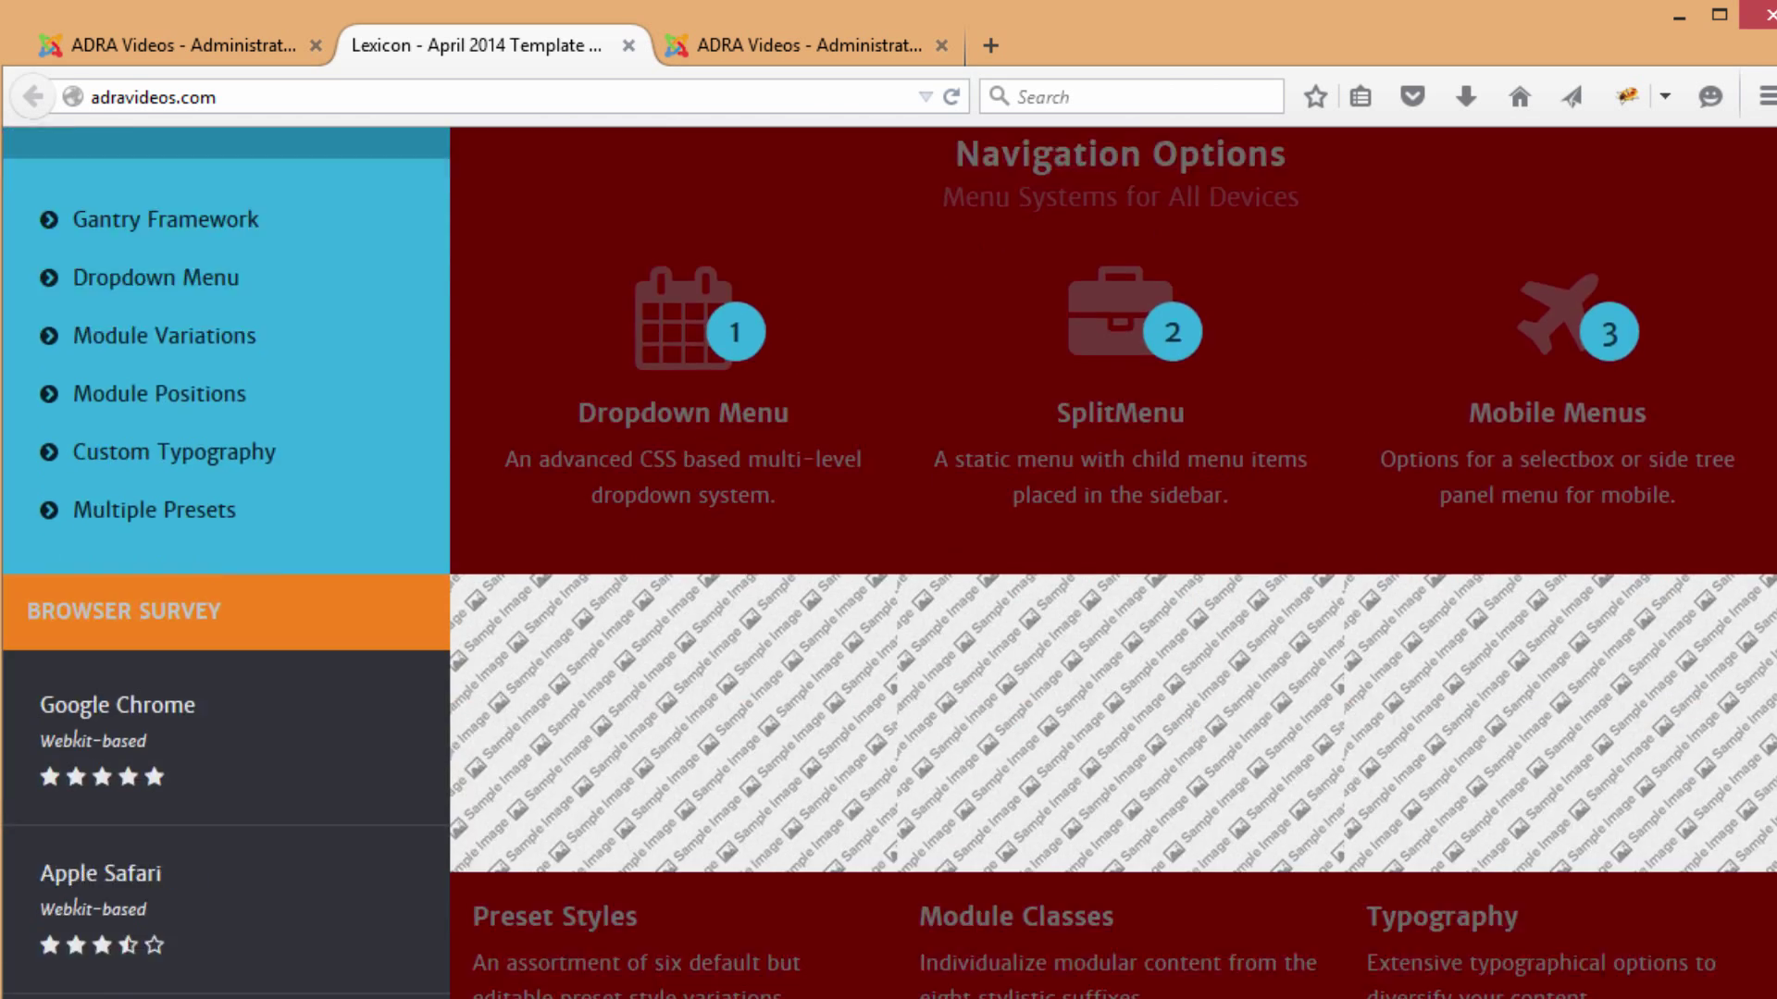
{"action": "scroll", "coordinate": [888, 562], "scroll_direction": "up", "scroll_amount": 10}
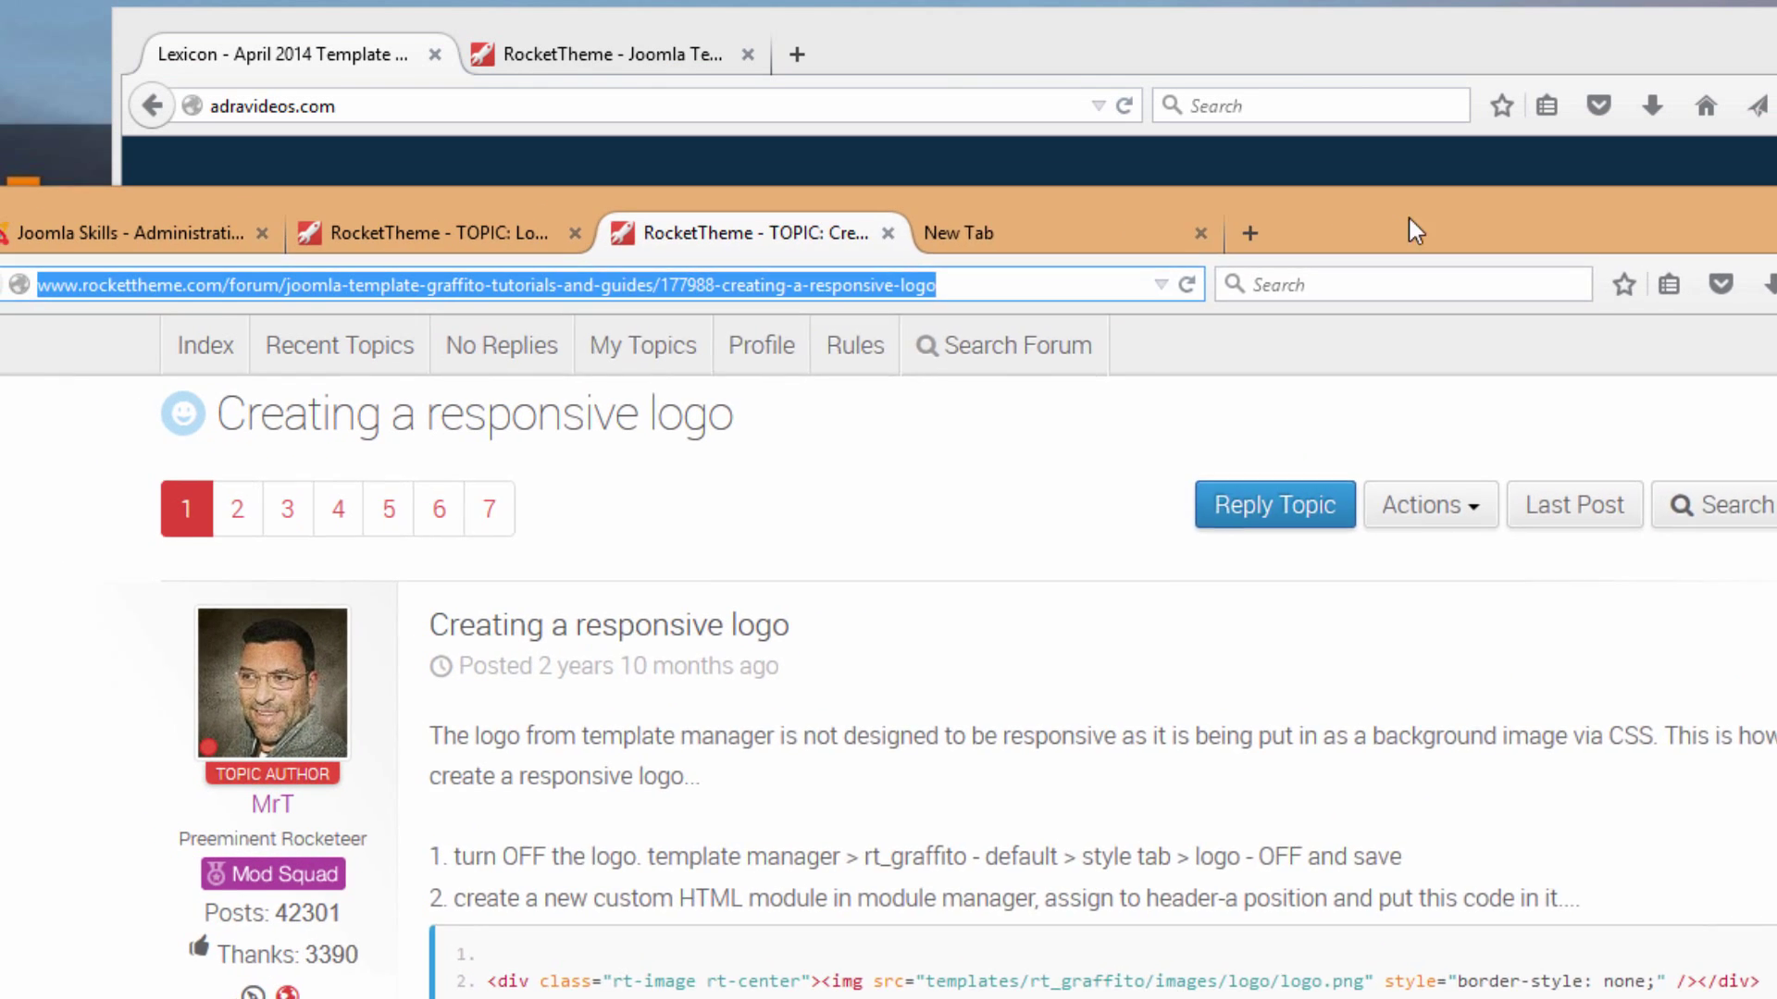
{"action": "left_click_drag", "start_coordinate": [1409, 218], "coordinate": [1448, 214]}
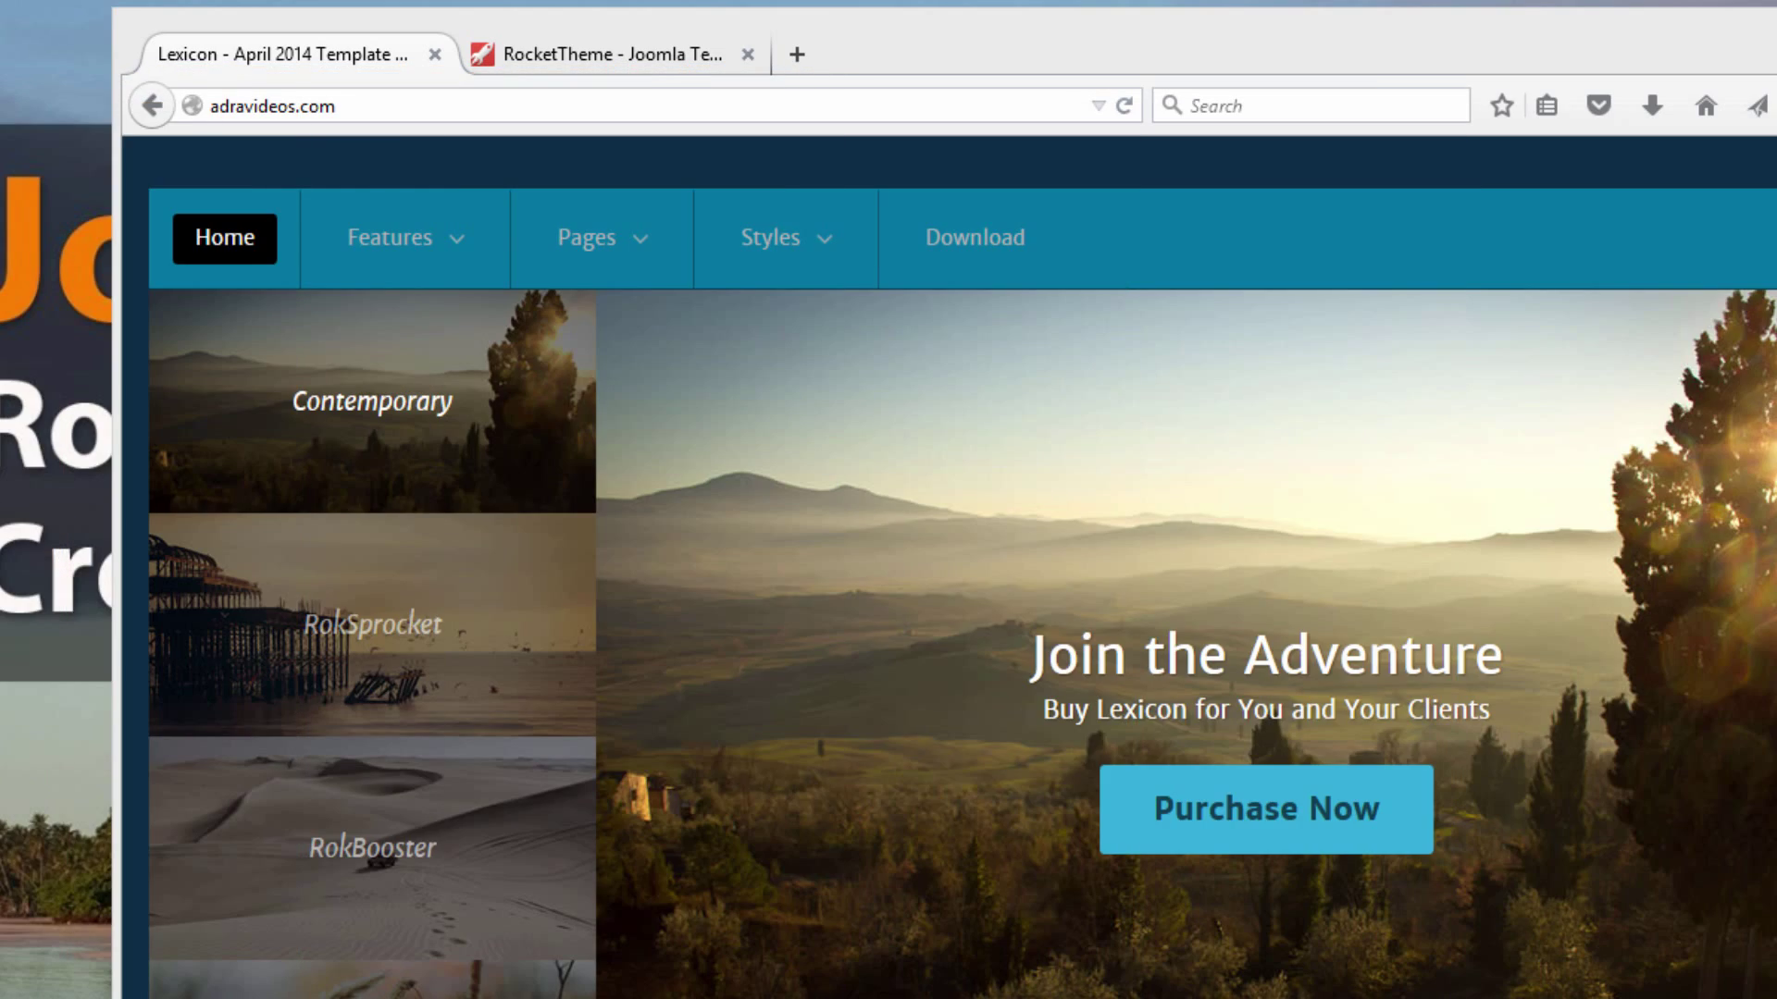
Close the Firefox window along with its two tabs.
{"action": "key", "text": "alt+F4"}
{"action": "left_click", "coordinate": [1114, 769]}
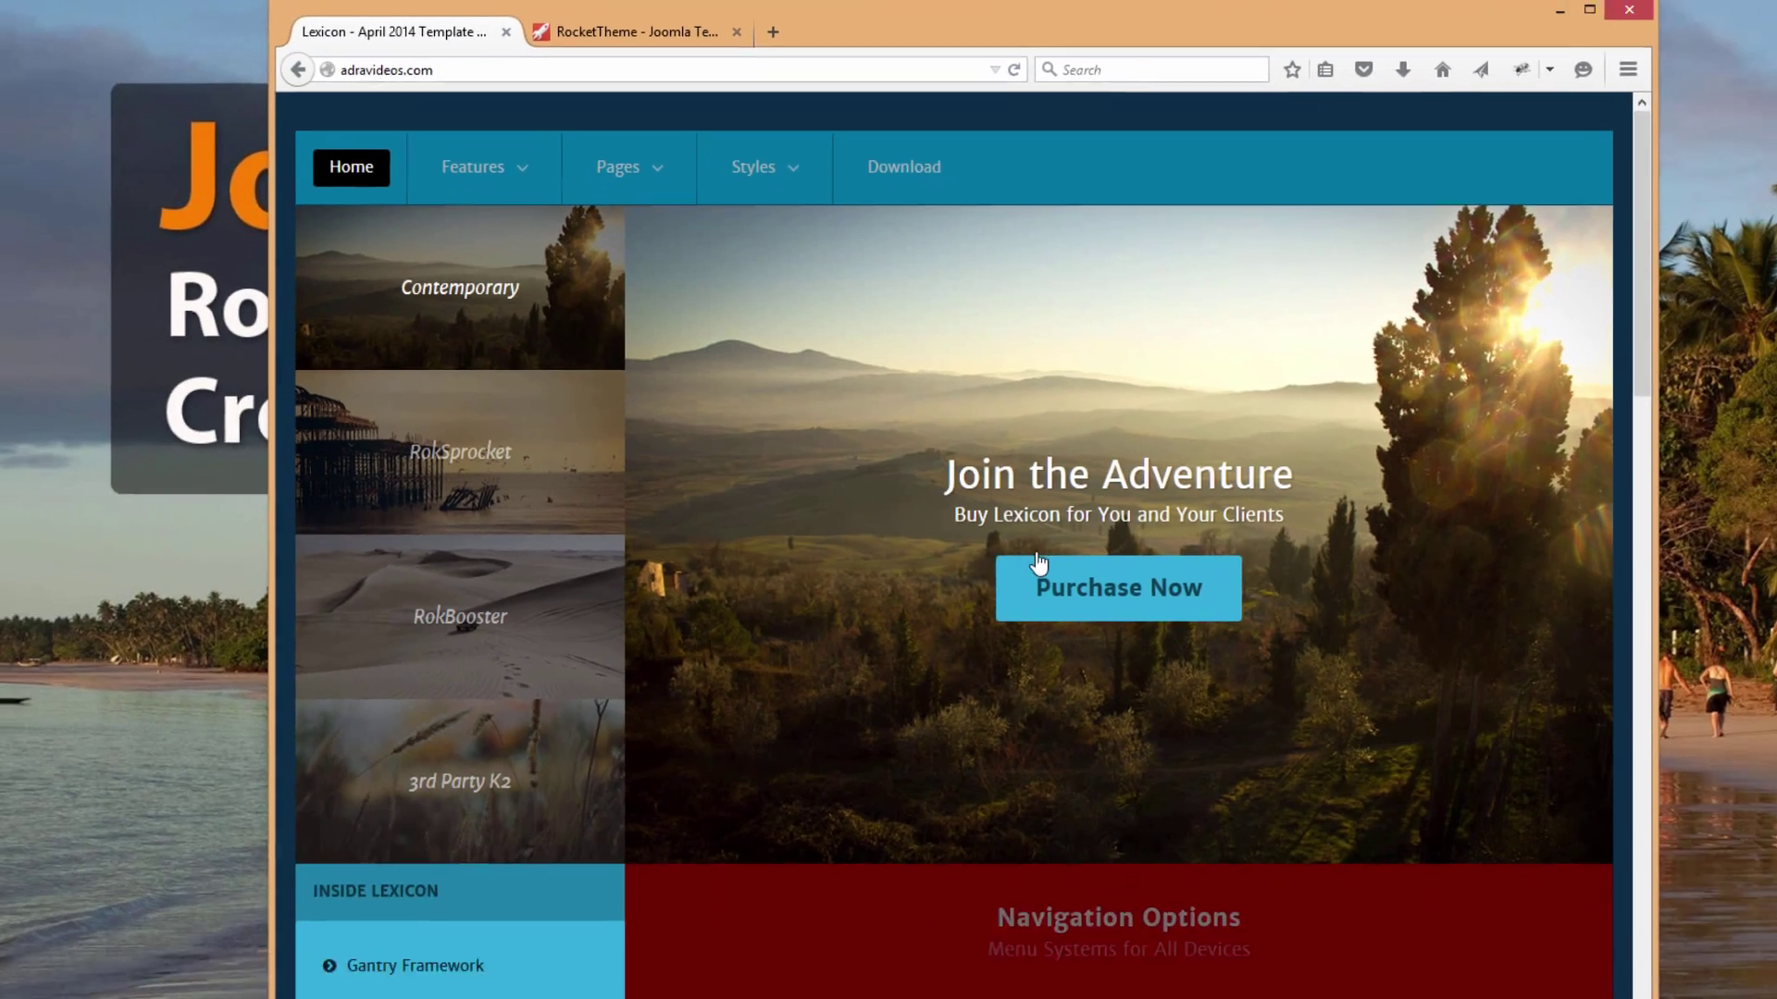
{"action": "left_click", "coordinate": [1550, 8]}
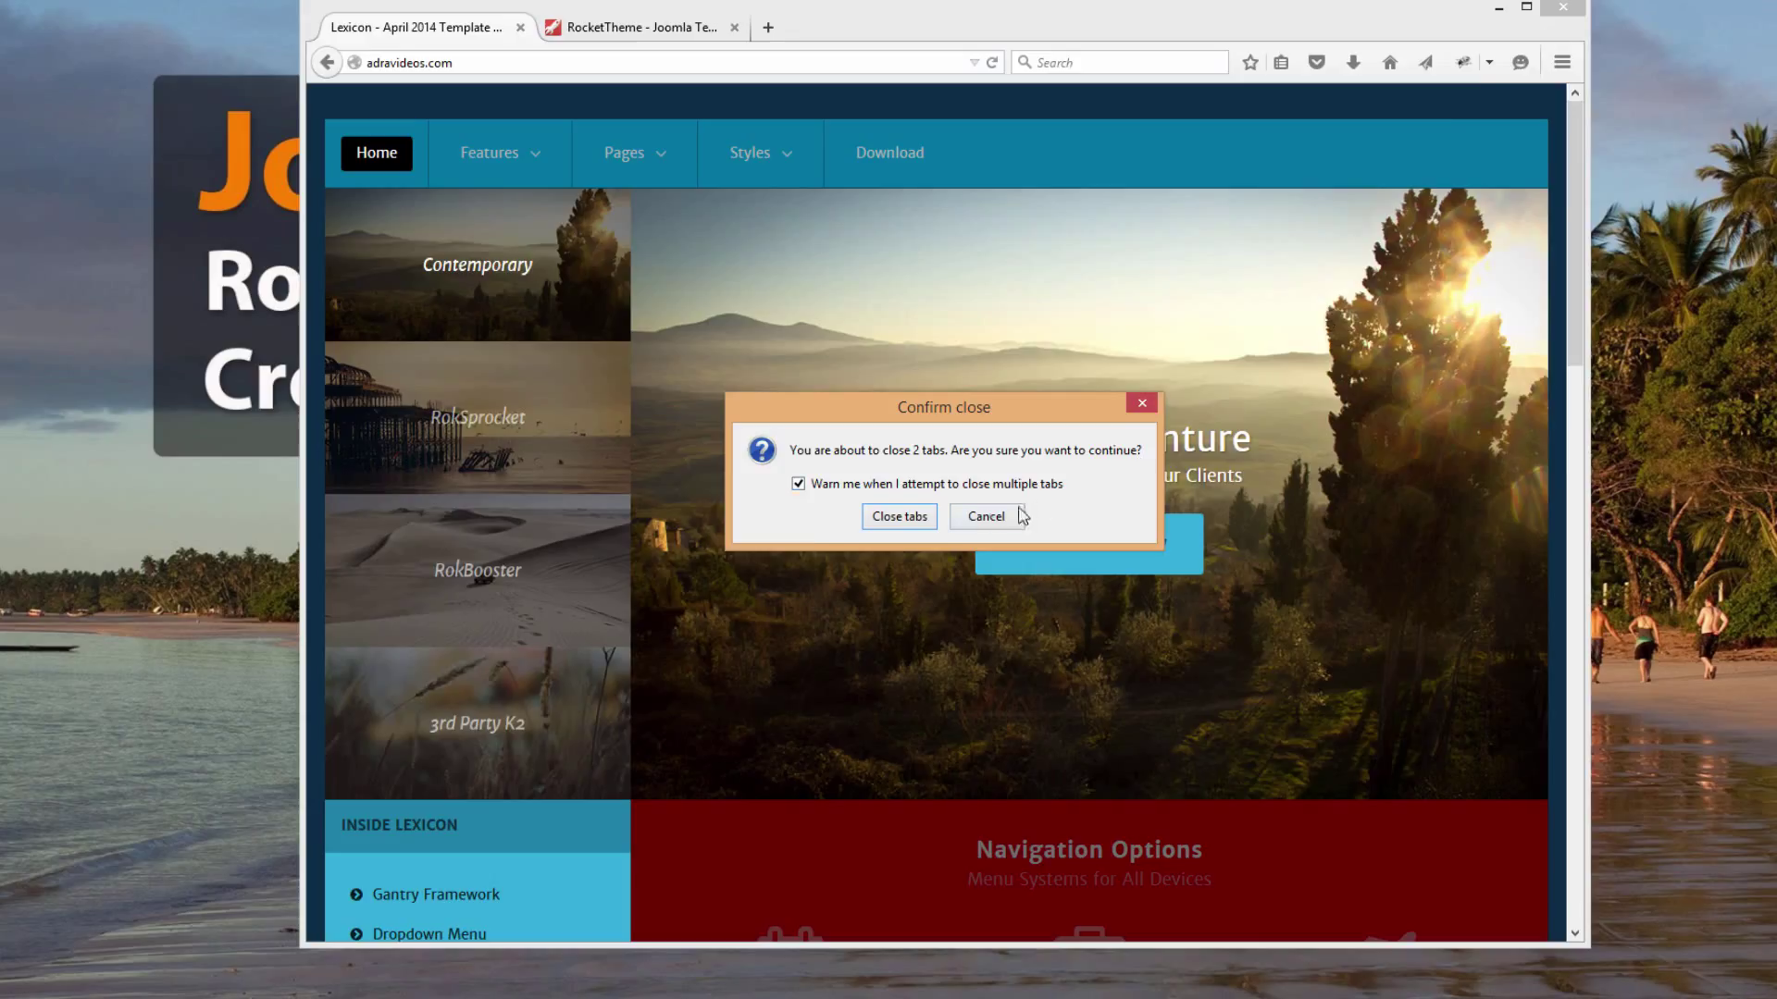